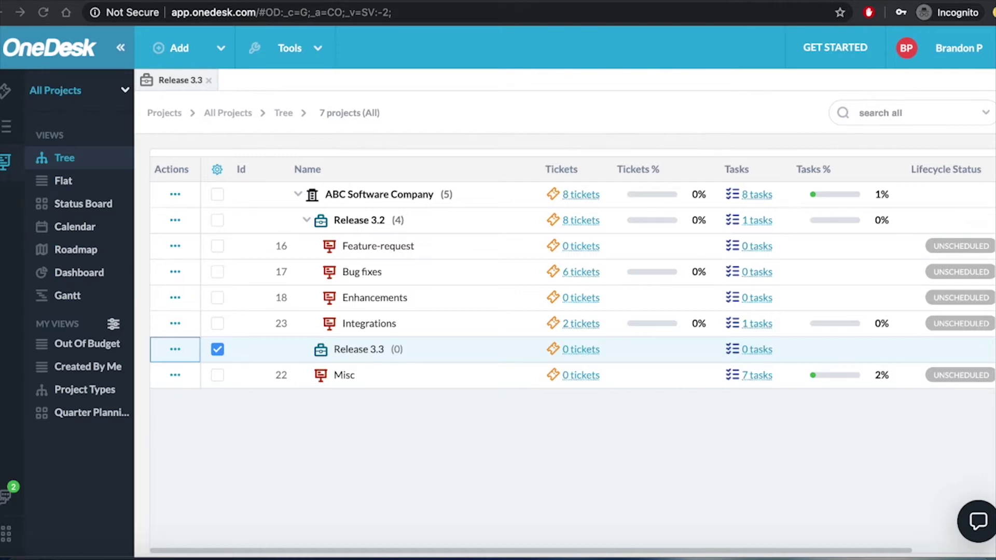
# Step: Open the administration settings for the Tickets application to view the available ticket types
pyautogui.click(359, 222)
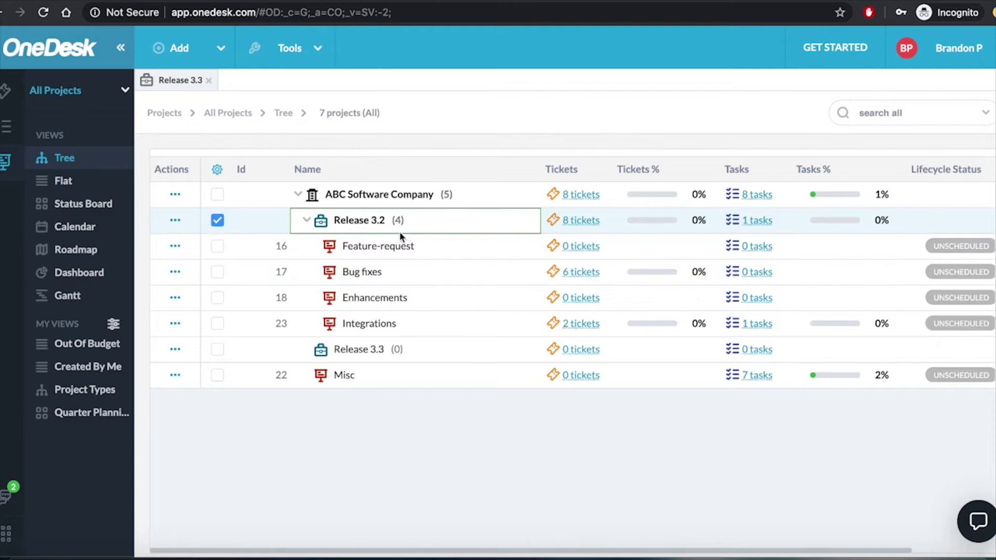
pyautogui.click(7, 94)
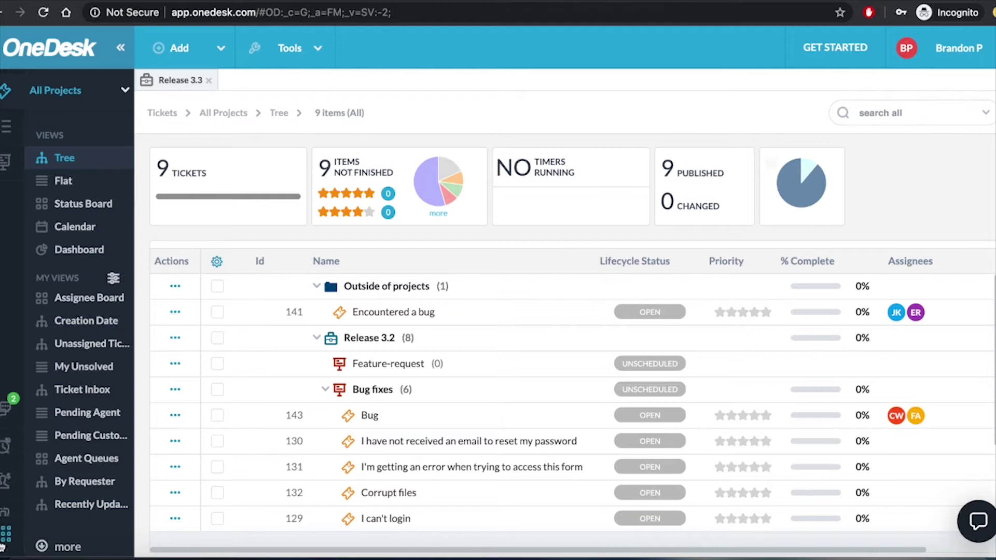
pyautogui.scroll(-3, 5, 492)
pyautogui.click(5, 498)
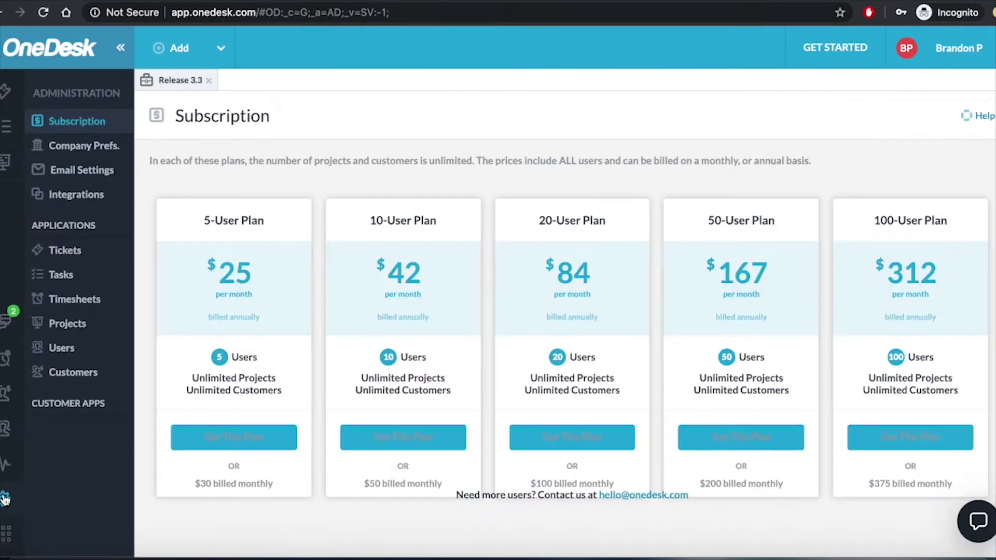
pyautogui.click(61, 250)
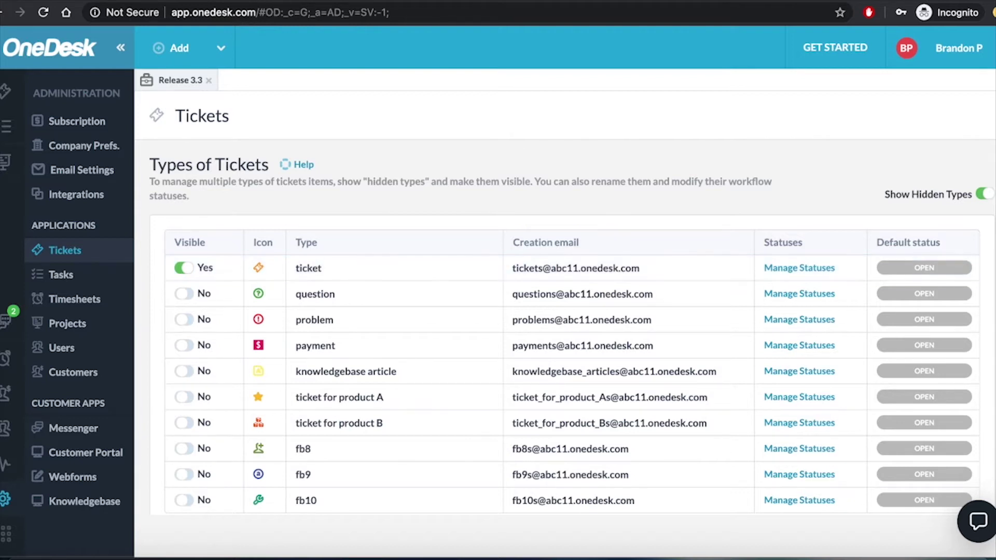
# Step: Switch to the customer portal and start adding a new ticket
pyautogui.rightClick(99, 7)
pyautogui.press('Escape')
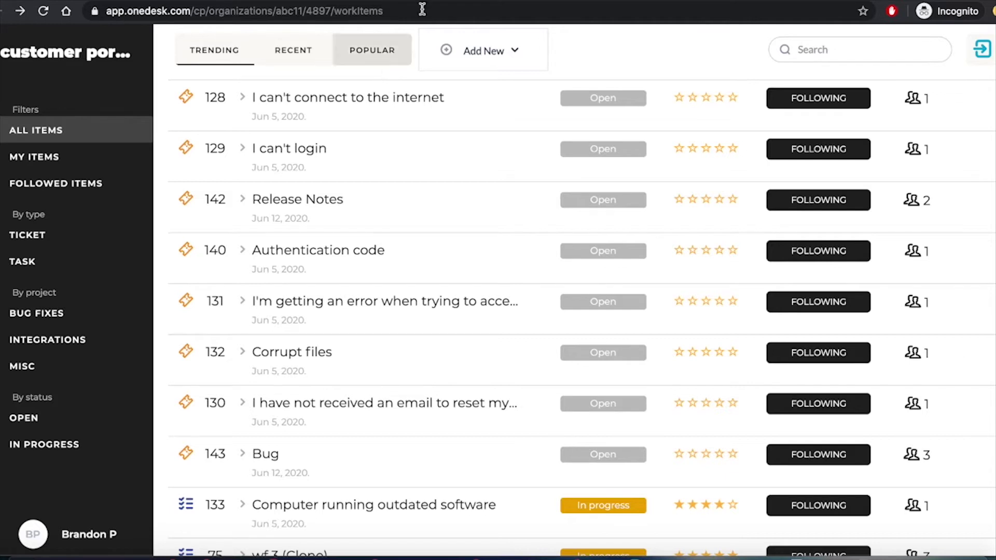
pyautogui.click(484, 49)
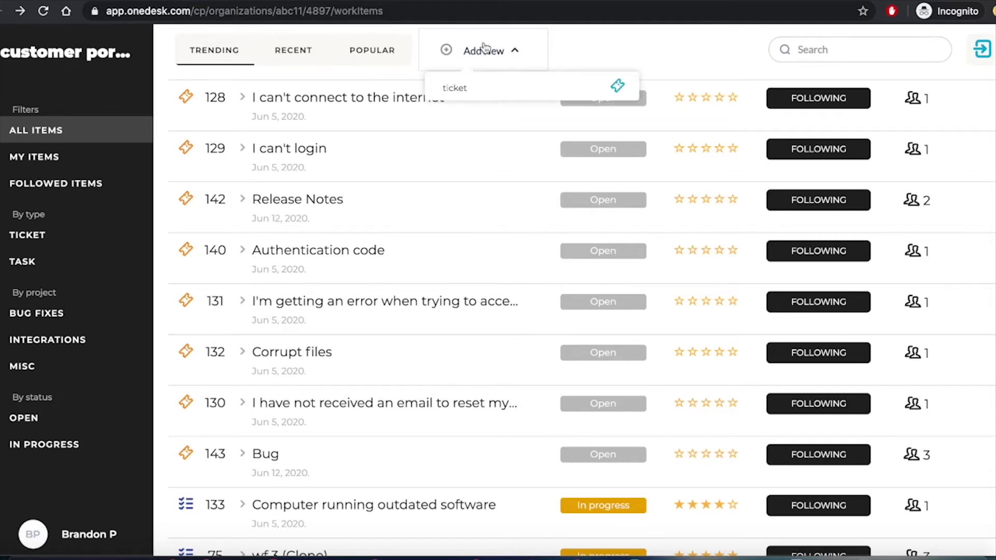
pyautogui.click(460, 88)
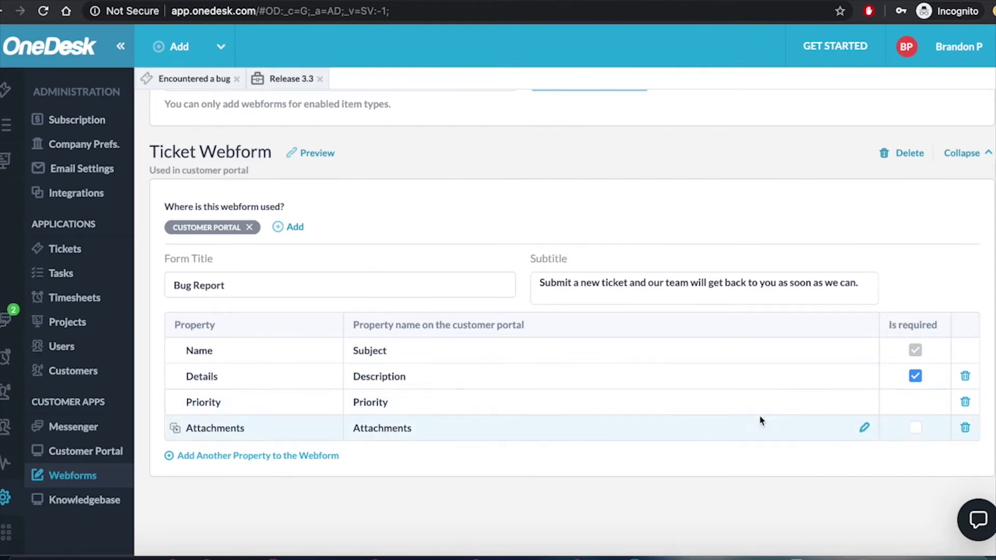
# Step: Make Attachments required on the Bug Report ticket webform and add operating system as another required property
pyautogui.click(916, 432)
pyautogui.click(284, 456)
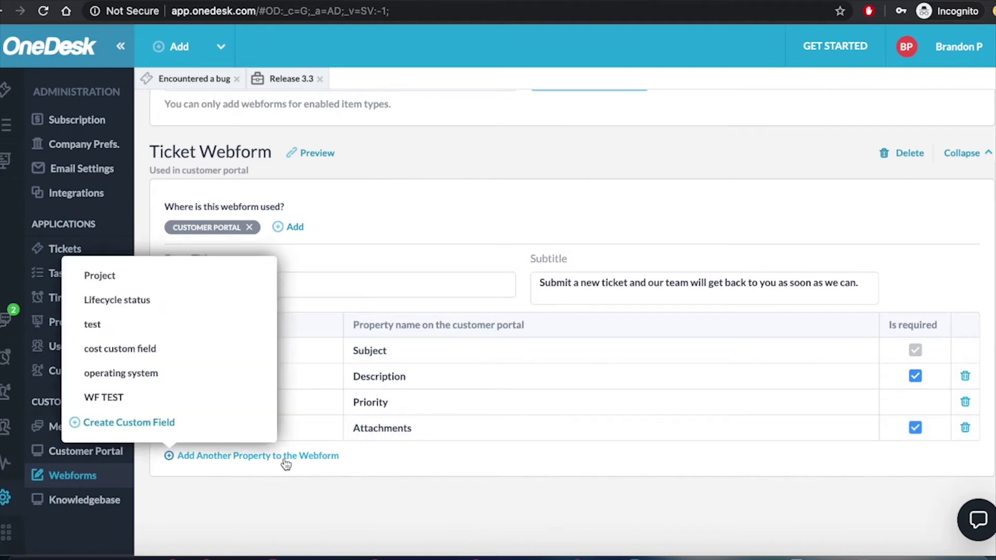
pyautogui.click(196, 380)
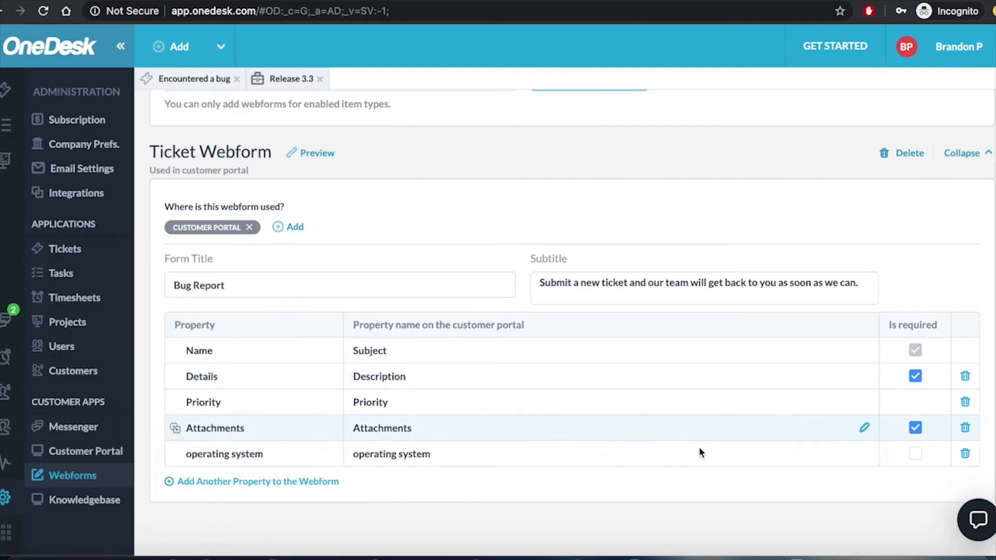
pyautogui.click(917, 454)
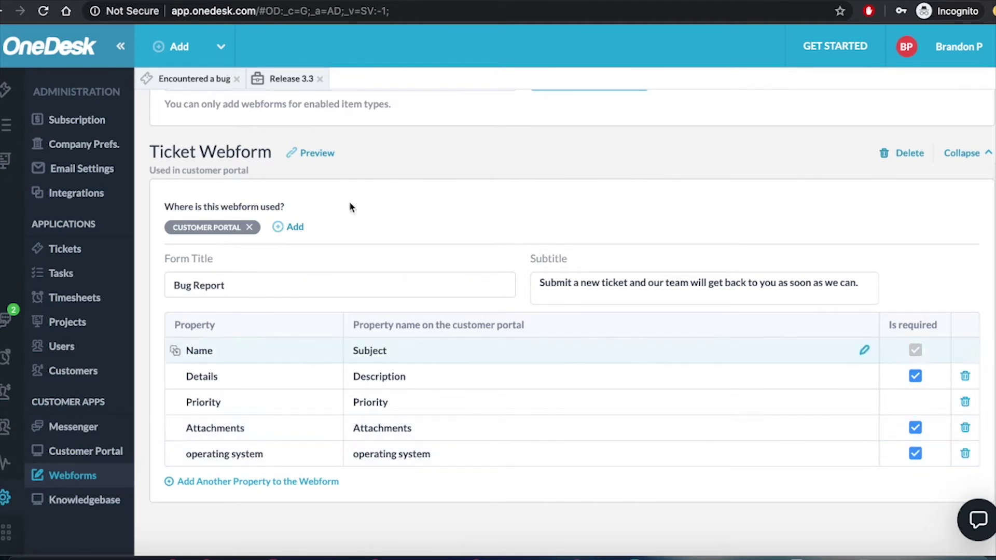
# Step: Reload the Bug Report form in the customer portal and check its fields, including Attachments and Operating System
pyautogui.click(342, 1)
pyautogui.click(41, 14)
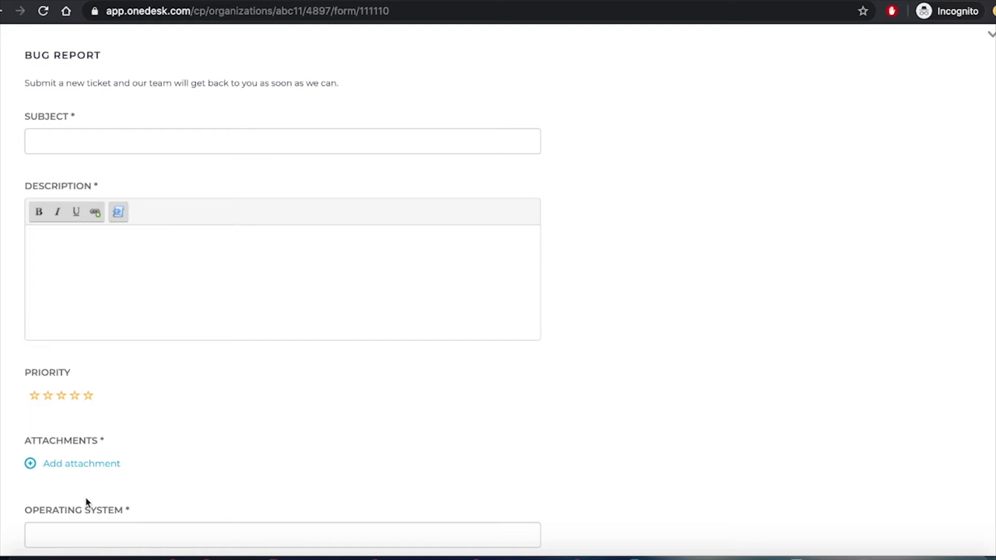
pyautogui.click(78, 1)
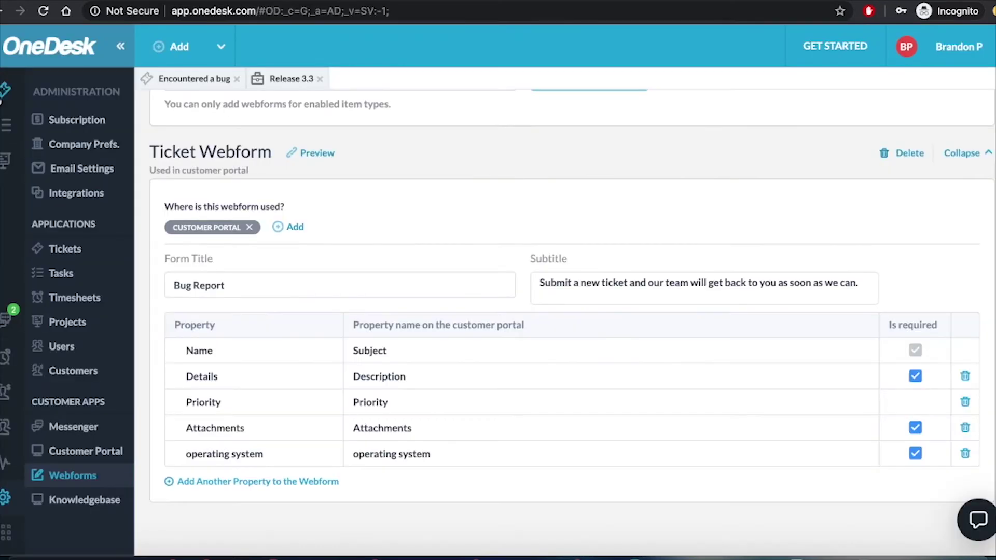
# Step: Open the "Encountered a bug" ticket and assign the IT team to it
pyautogui.click(214, 80)
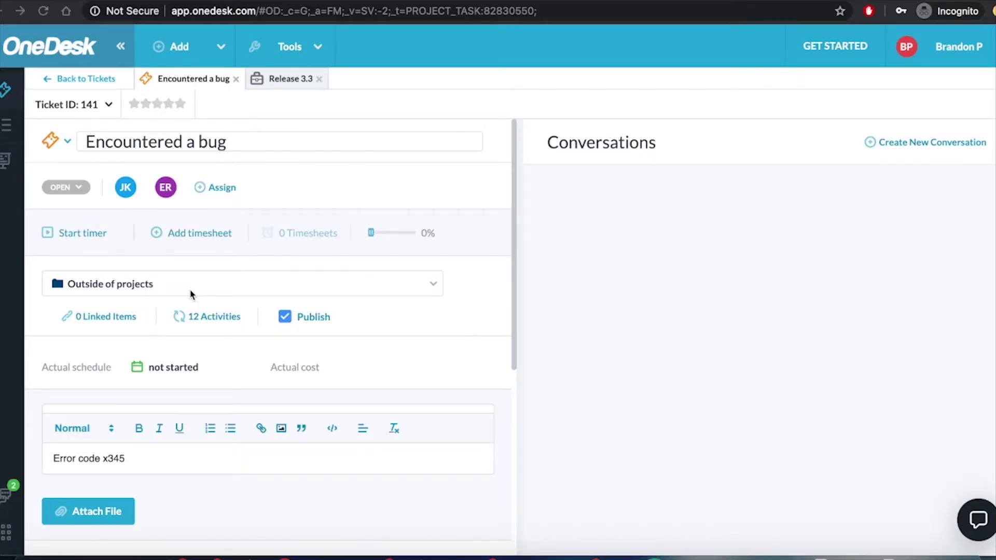
pyautogui.click(223, 189)
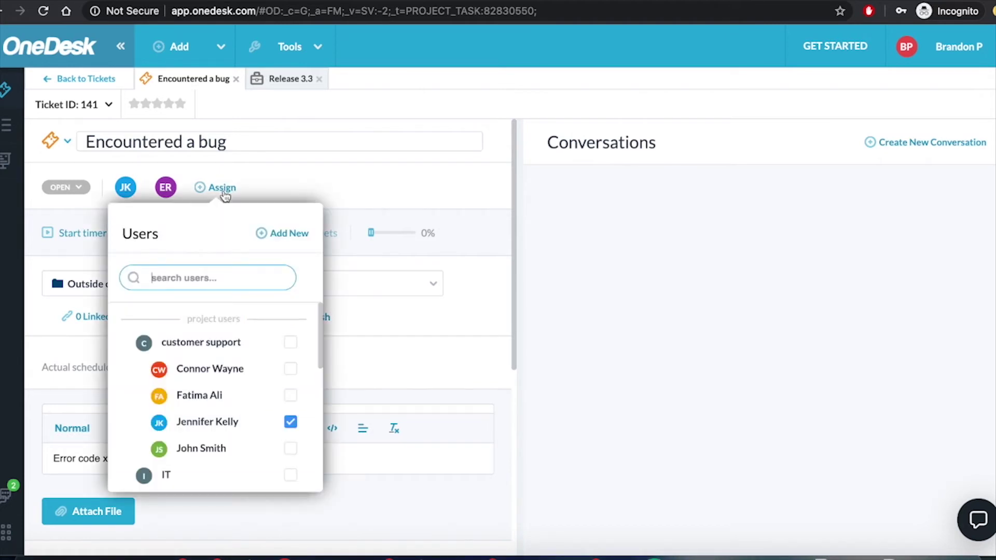
pyautogui.scroll(-4, 257, 417)
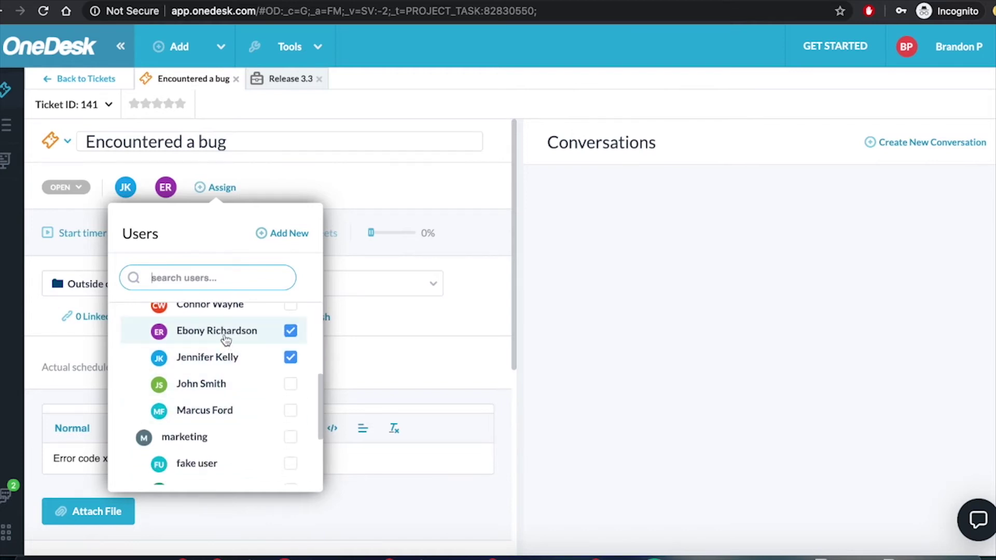
pyautogui.scroll(3, 229, 370)
pyautogui.click(226, 372)
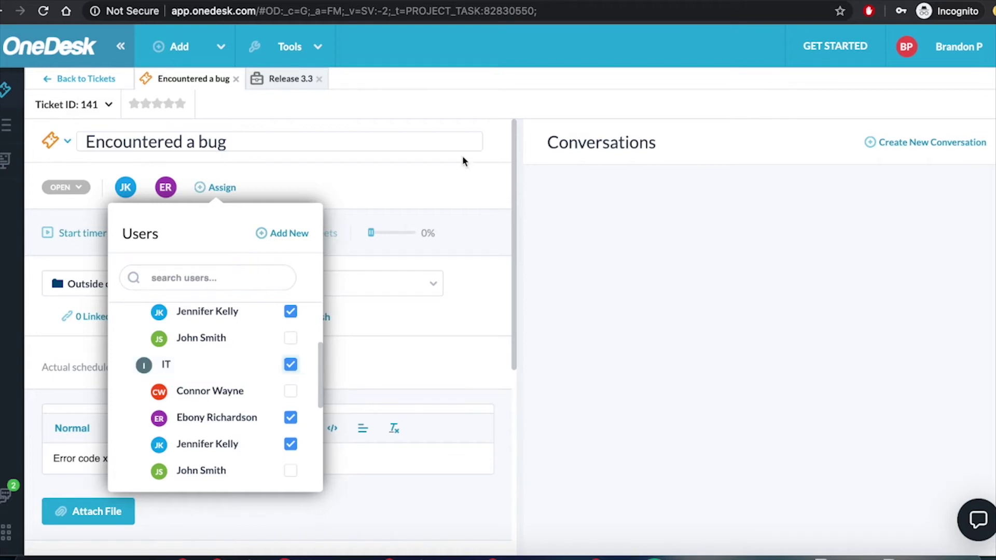
pyautogui.click(428, 179)
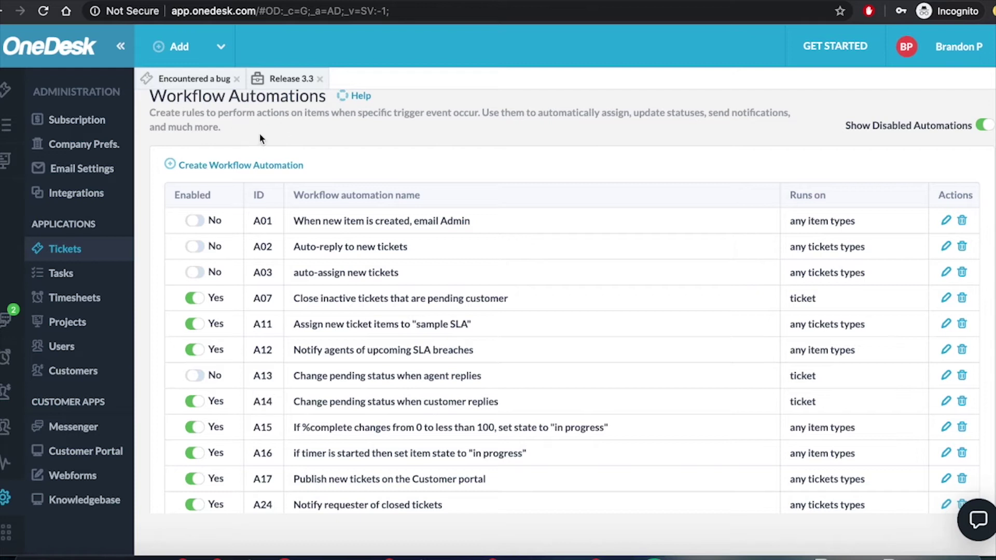
# Step: Create a workflow automation for any tickets types with the trigger condition that an item is created
pyautogui.click(217, 165)
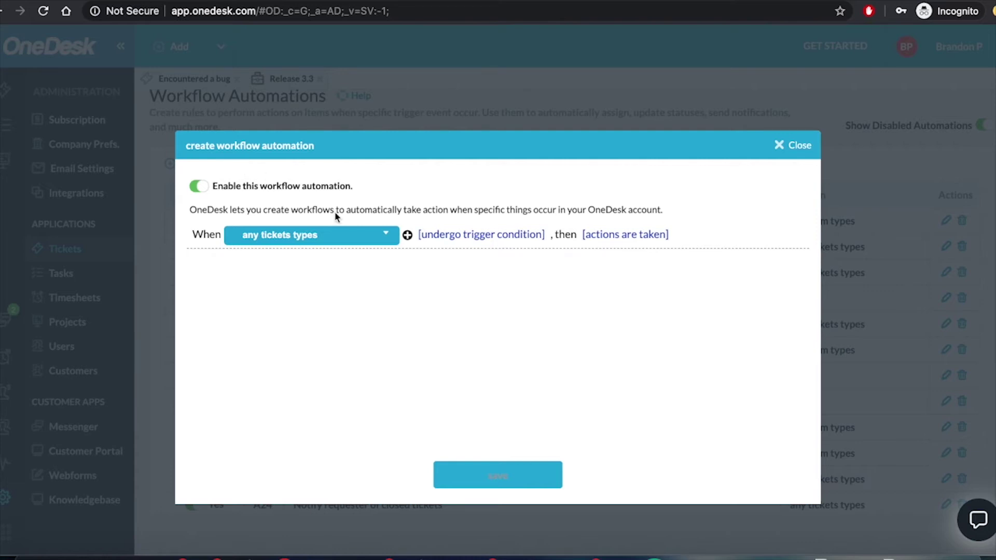
pyautogui.click(482, 238)
pyautogui.click(347, 265)
pyautogui.click(337, 288)
pyautogui.click(435, 268)
pyautogui.click(579, 242)
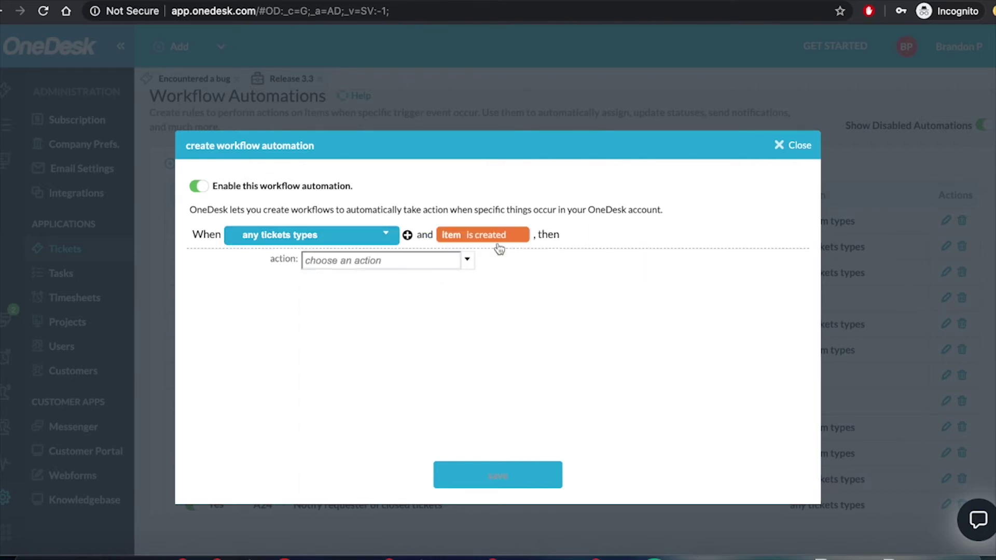
# Step: Set the automation's action to assign by round robin between the first two customer support users and apply it
pyautogui.click(363, 260)
pyautogui.scroll(-3, 342, 321)
pyautogui.click(329, 481)
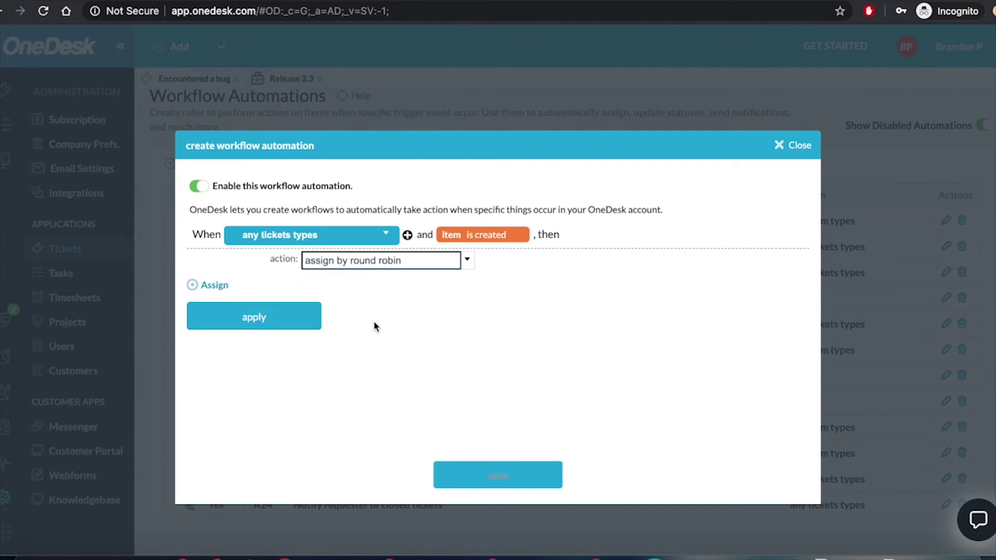
pyautogui.click(208, 286)
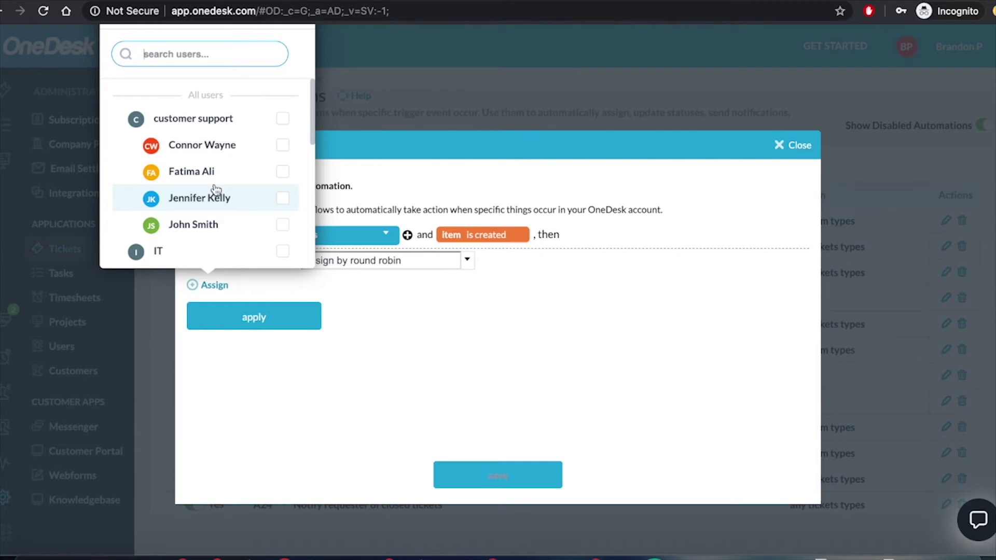
pyautogui.click(221, 148)
pyautogui.click(209, 171)
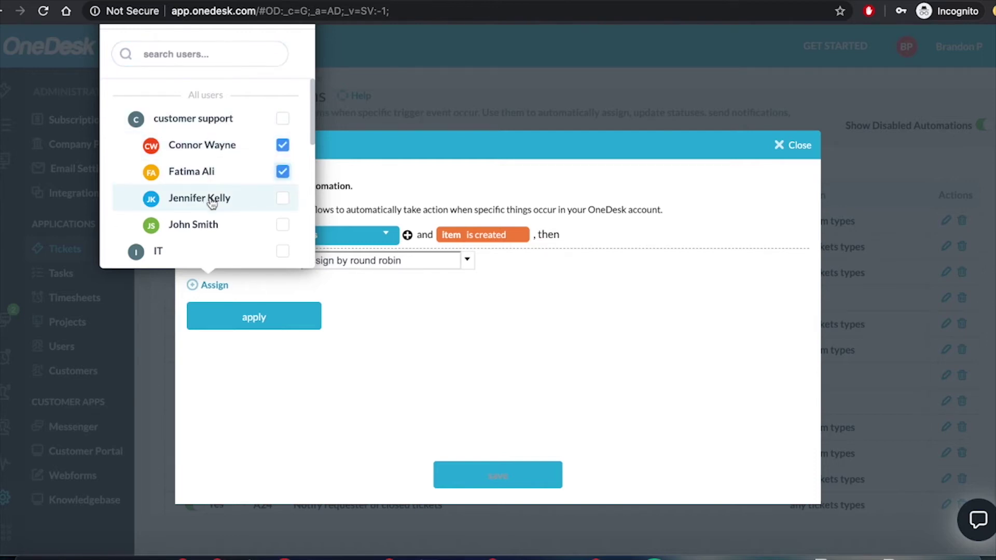
pyautogui.scroll(-1, 229, 224)
pyautogui.click(380, 299)
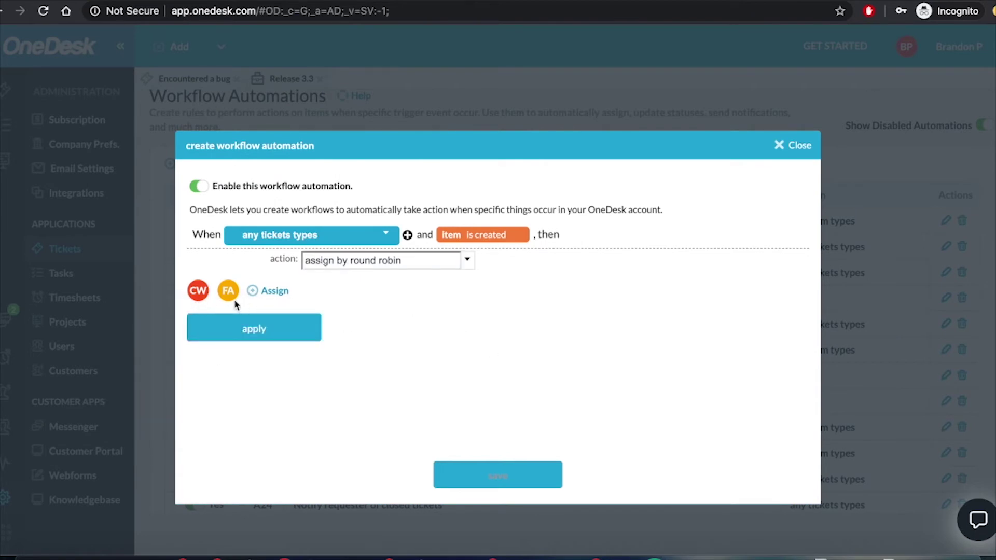
pyautogui.click(265, 327)
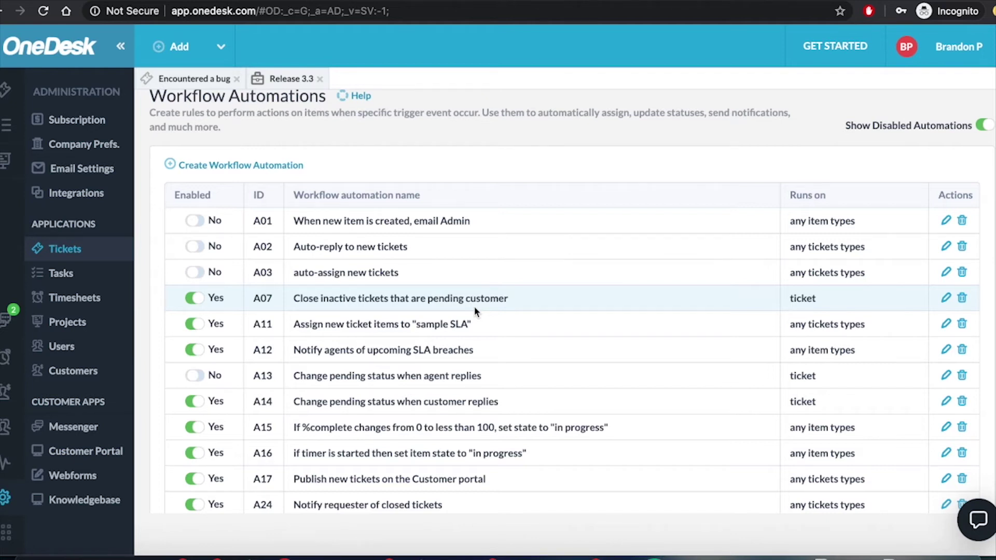
# Step: Open the 123 Company customer organization to examine its email domains and routing actions
pyautogui.click(3, 398)
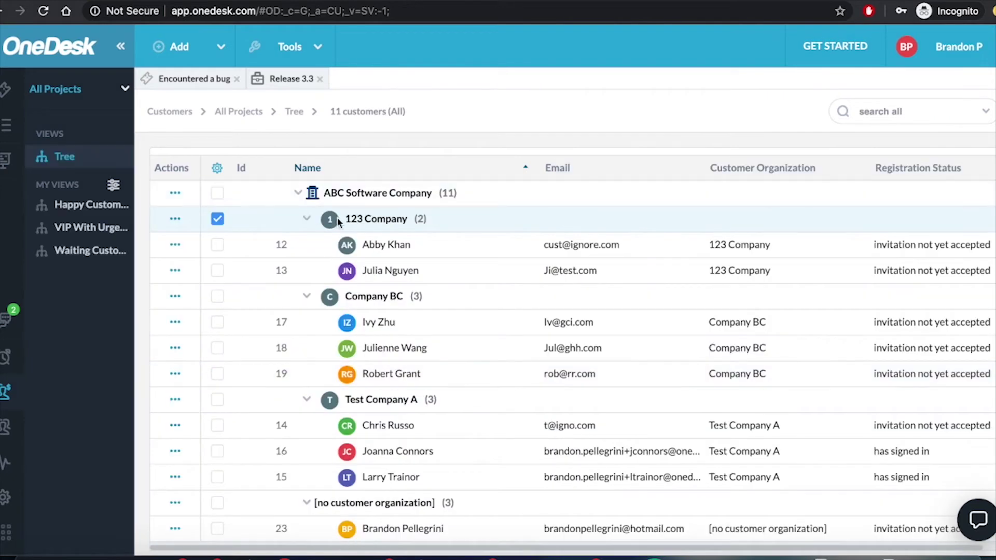
pyautogui.doubleClick(269, 226)
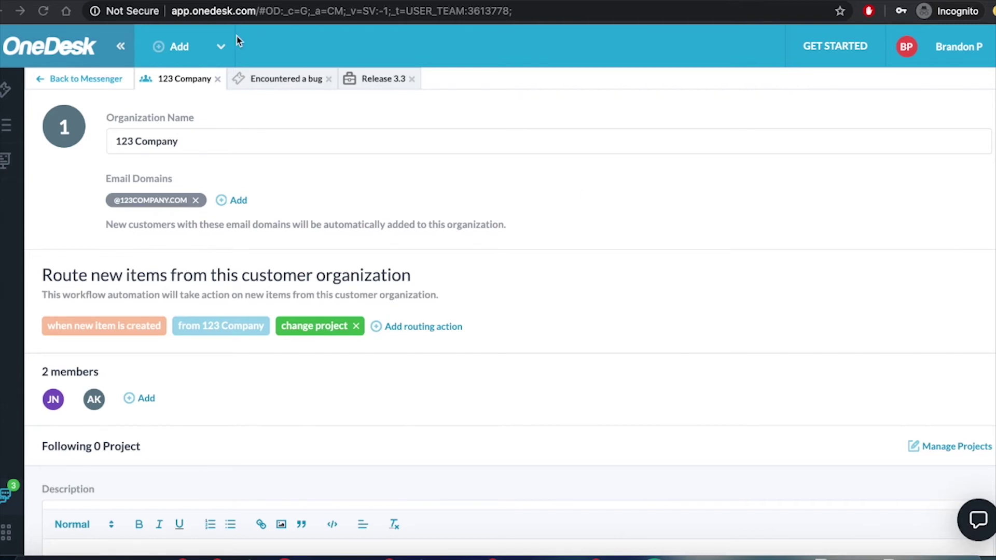
# Step: Create an internal conversation on the "Encountered a bug" ticket that mentions the assigned IT colleague and references item 12-Test 2
pyautogui.click(280, 79)
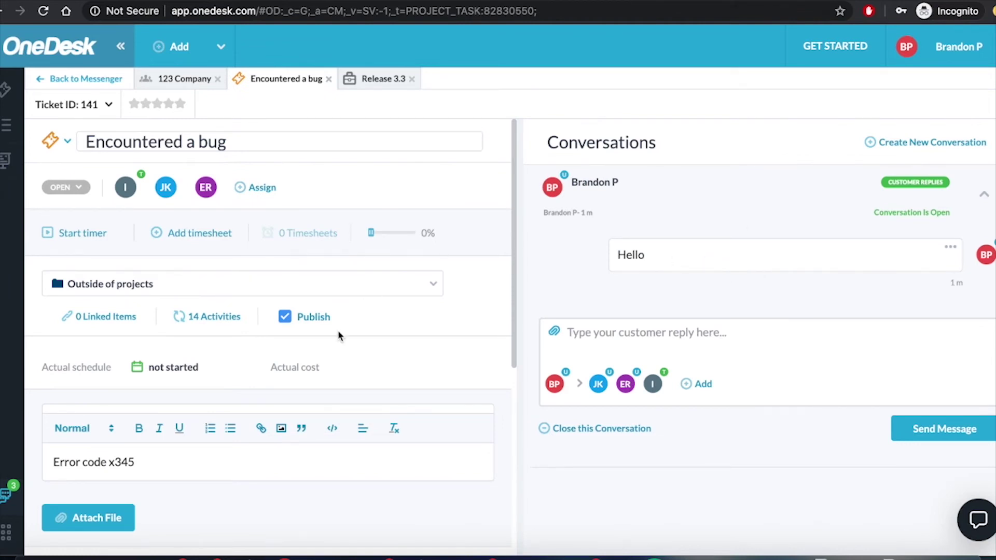
pyautogui.click(9, 492)
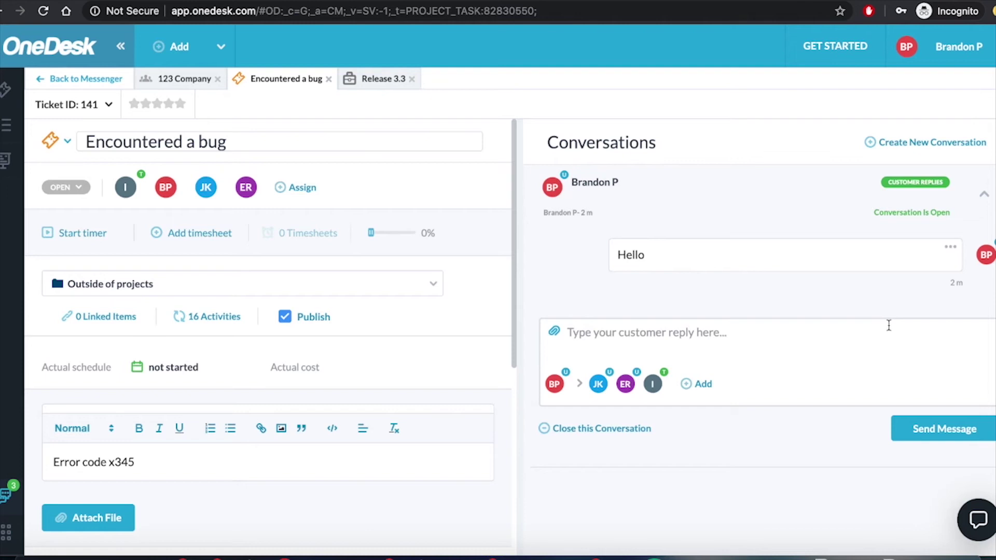
pyautogui.click(911, 137)
pyautogui.click(676, 193)
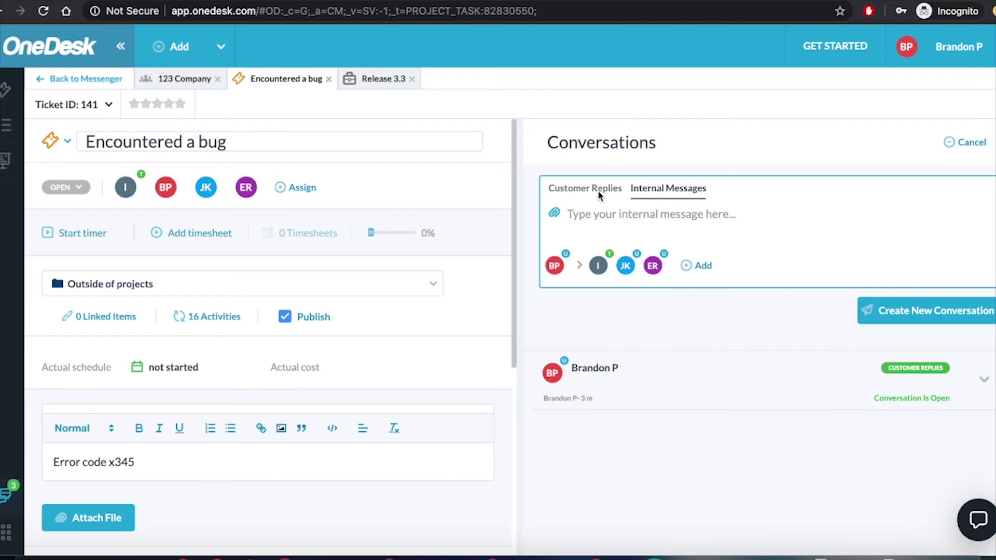
pyautogui.write('@ebon')
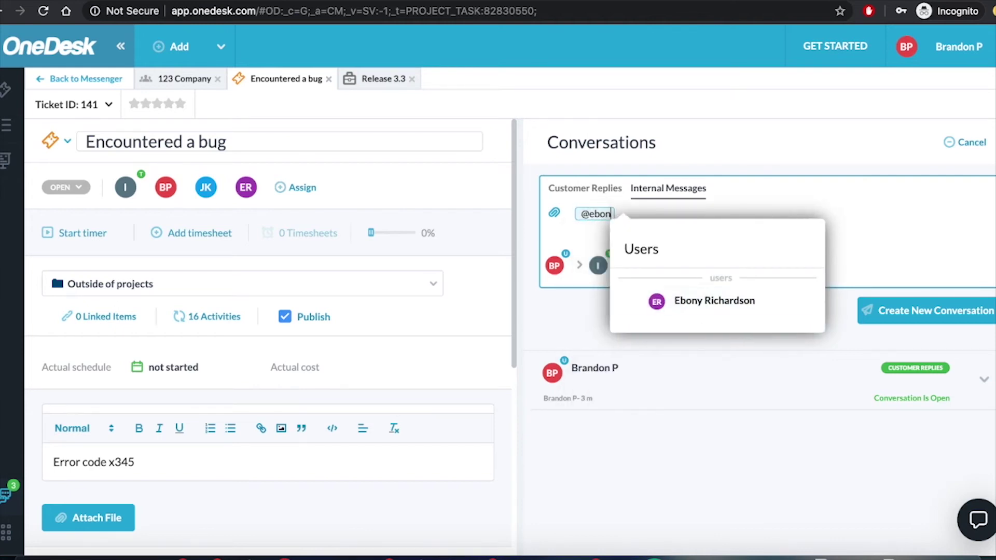
pyautogui.click(722, 305)
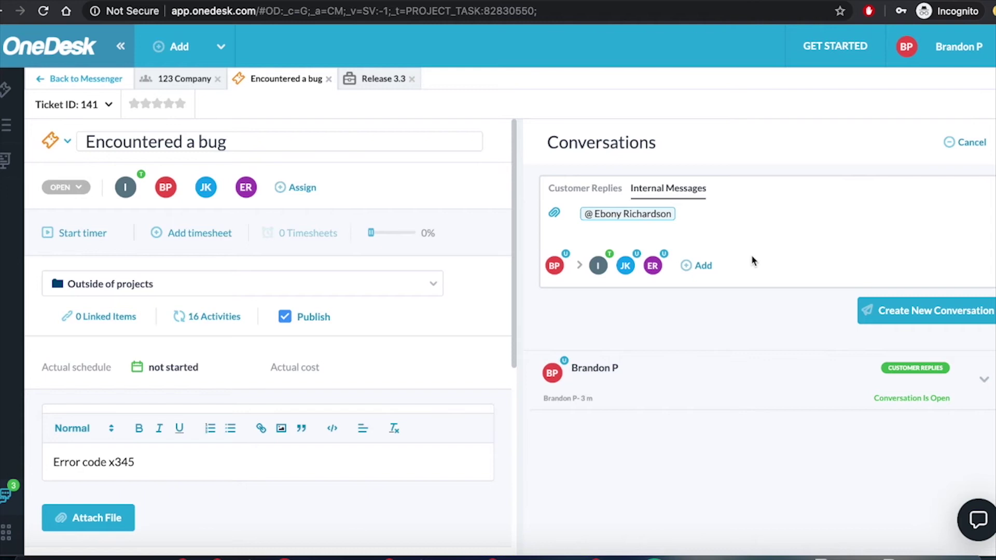
pyautogui.write('#')
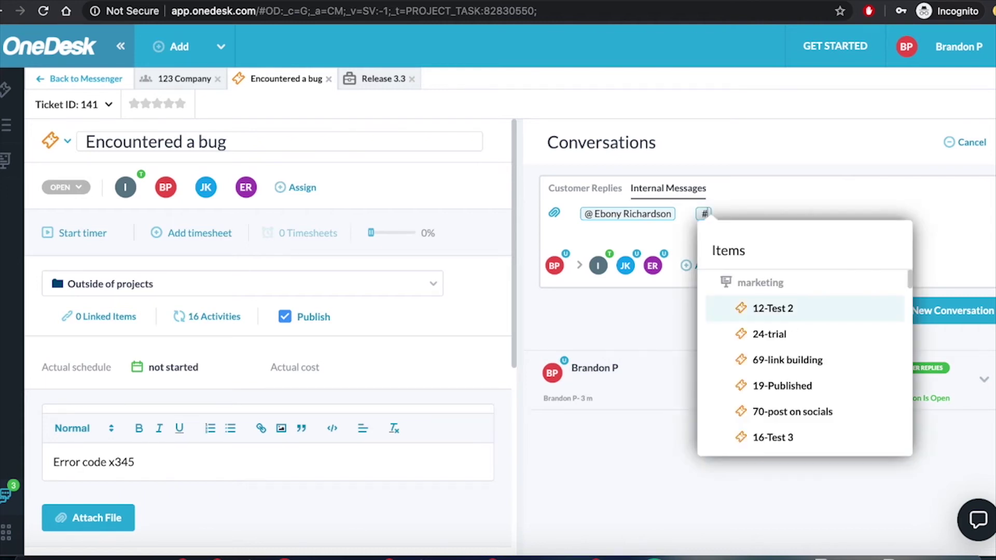
pyautogui.click(767, 311)
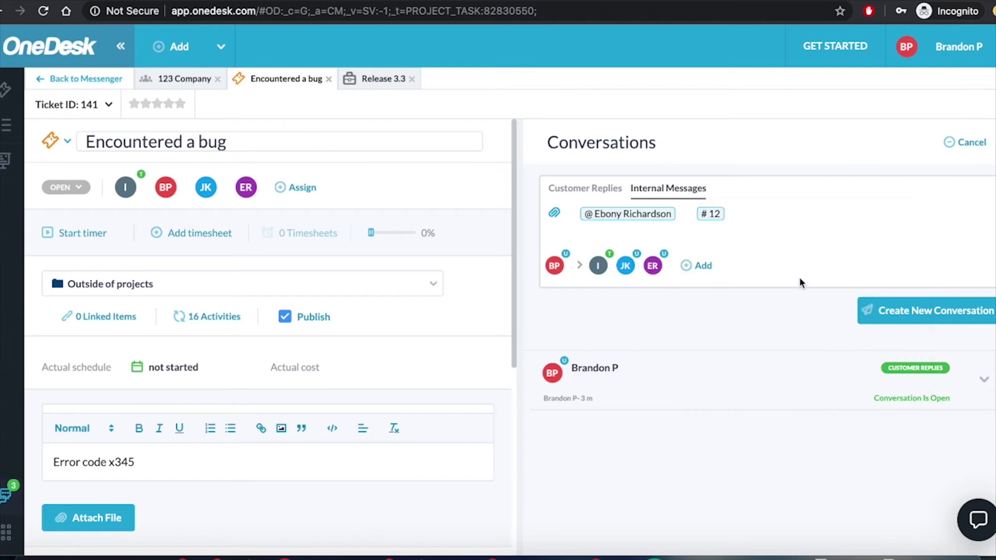
pyautogui.click(895, 307)
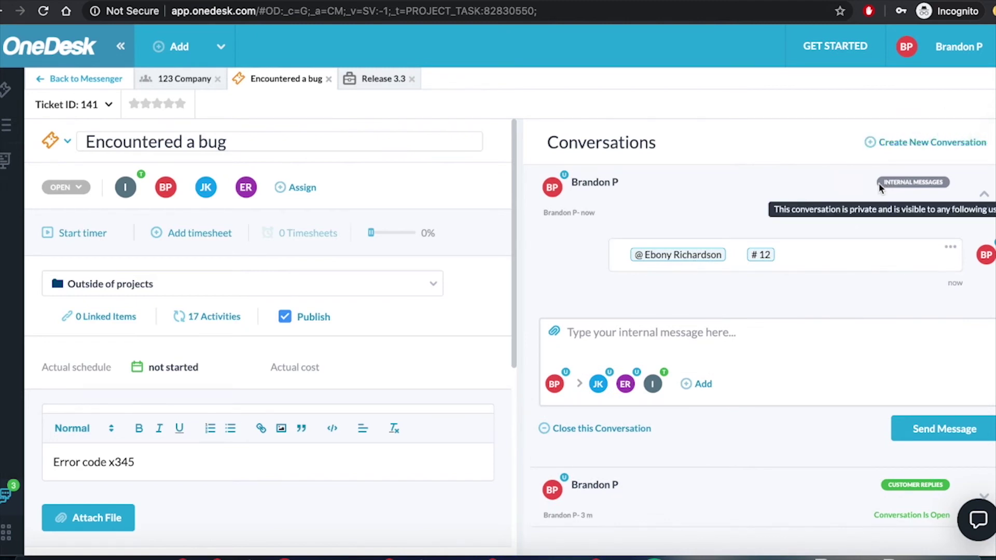
pyautogui.moveTo(894, 491)
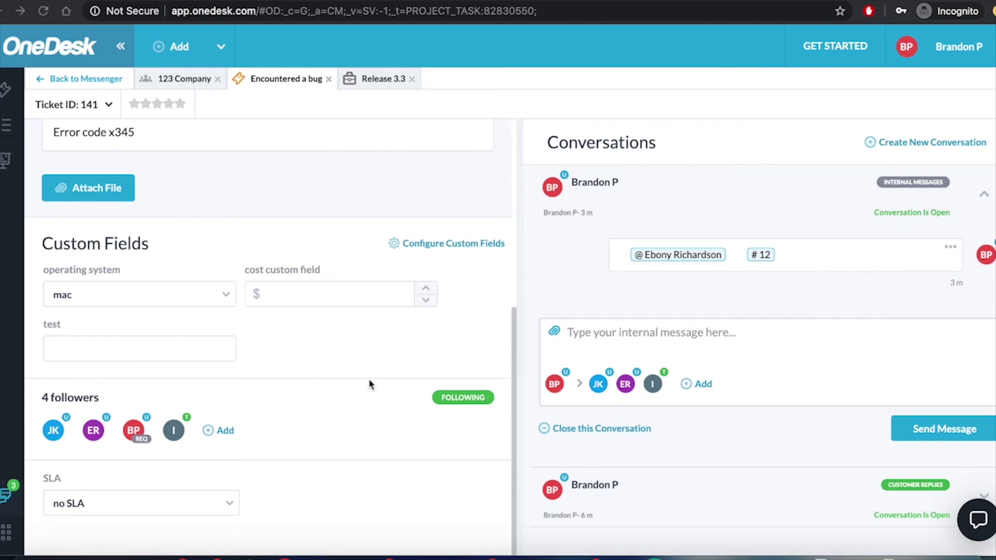
# Step: Add the Planned Cost column to the projects tree view and bring it into view
pyautogui.click(11, 503)
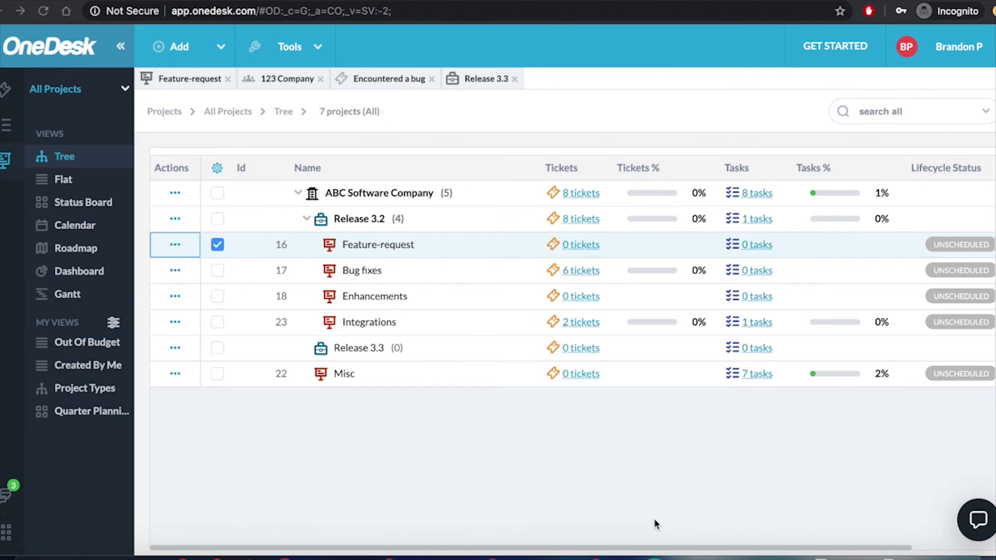
pyautogui.click(218, 168)
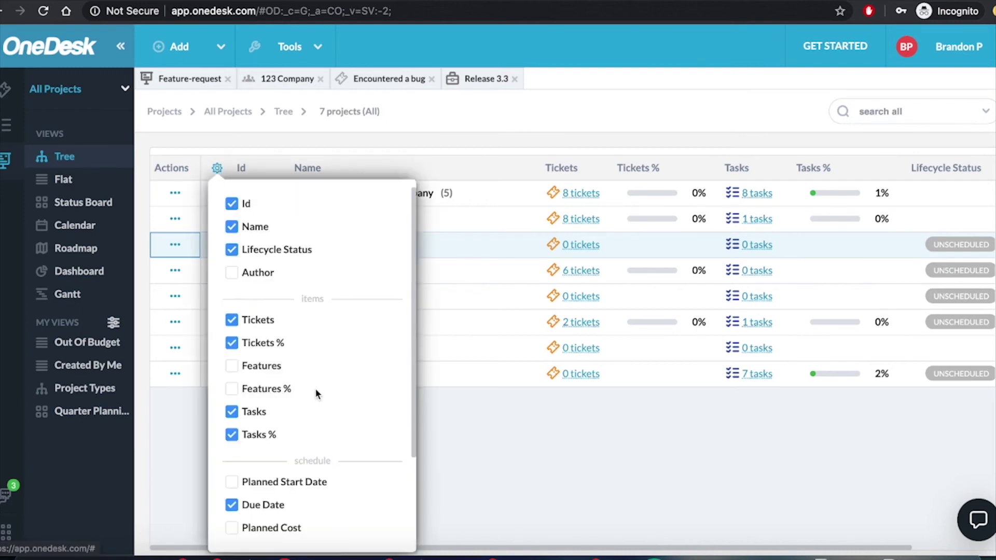
pyautogui.scroll(-3, 316, 389)
pyautogui.click(253, 412)
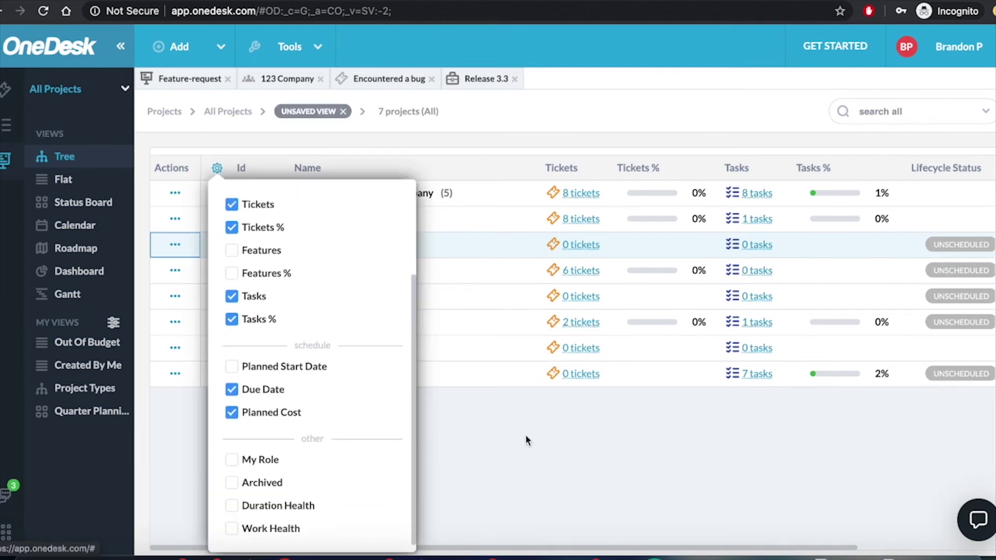
pyautogui.click(527, 438)
pyautogui.moveTo(430, 550); pyautogui.dragTo(667, 550)
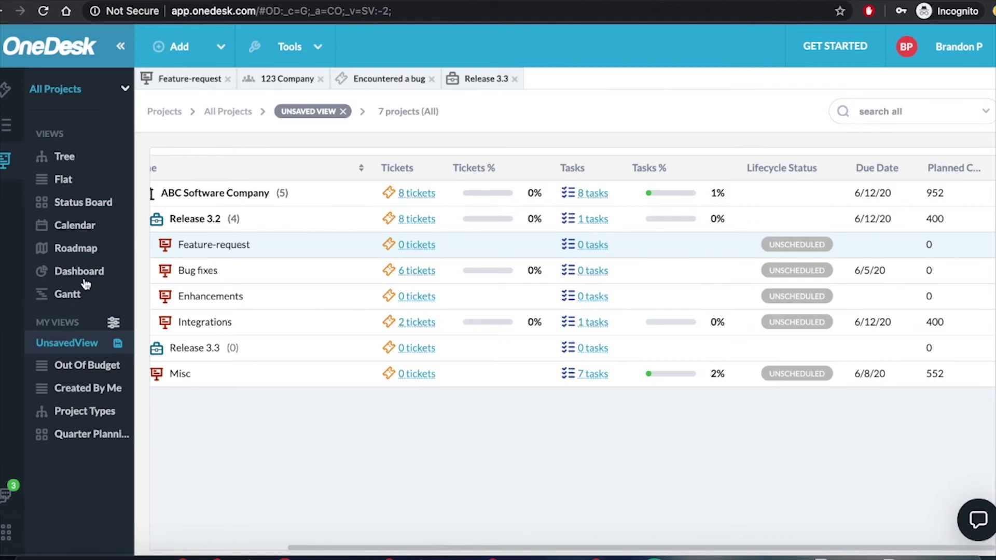
# Step: Examine the projects in the Gantt view and in the Roadmap view
pyautogui.click(62, 300)
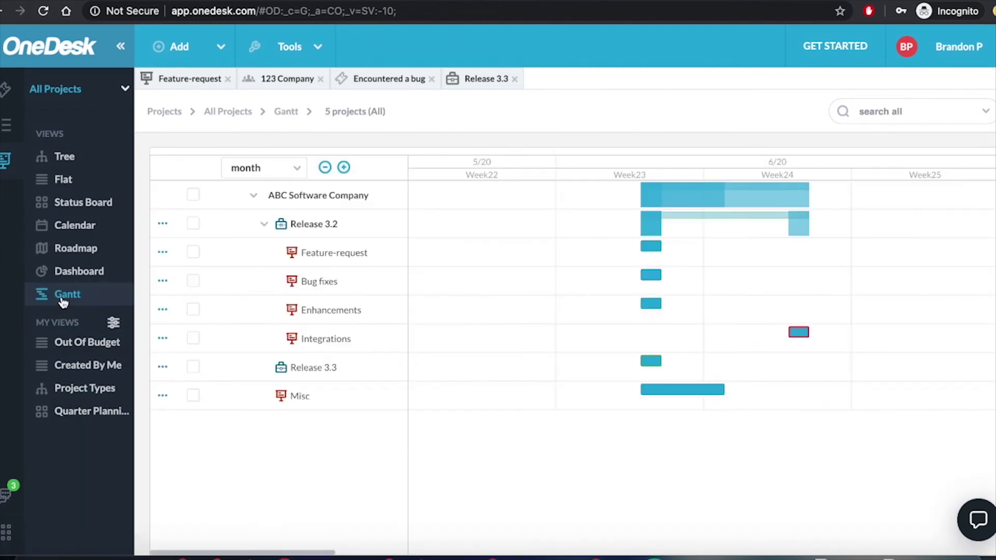
pyautogui.click(58, 254)
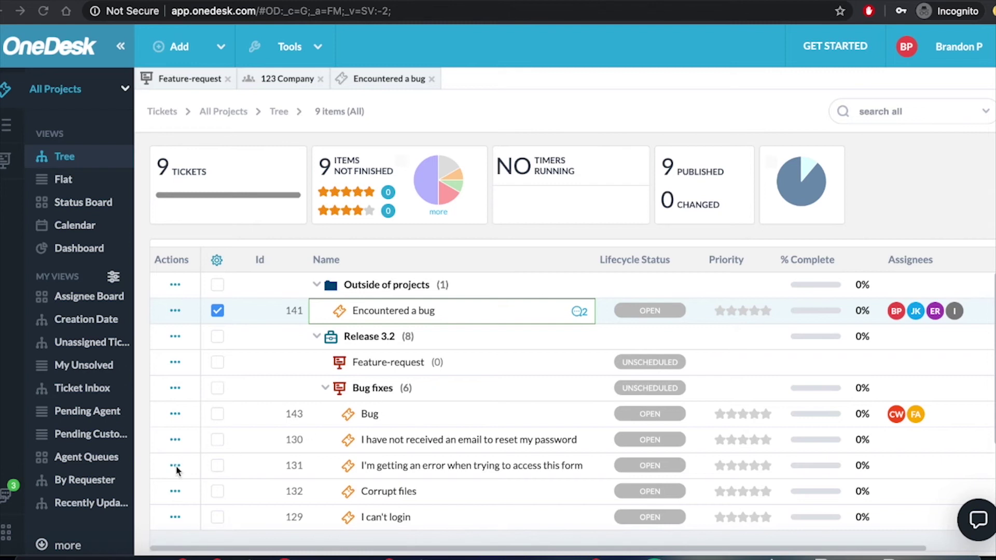
# Step: Convert the "Encountered a bug" ticket into a task
pyautogui.doubleClick(275, 311)
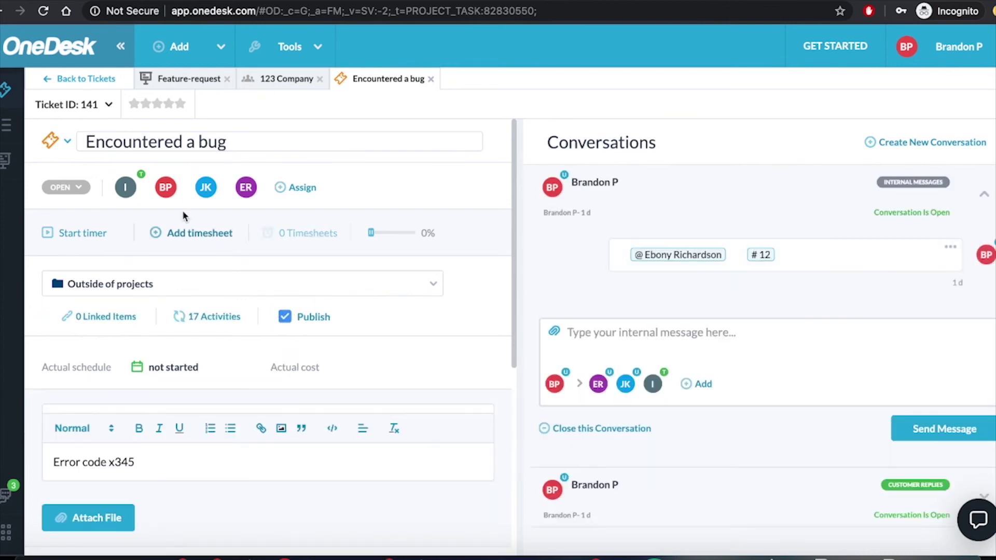
pyautogui.click(53, 142)
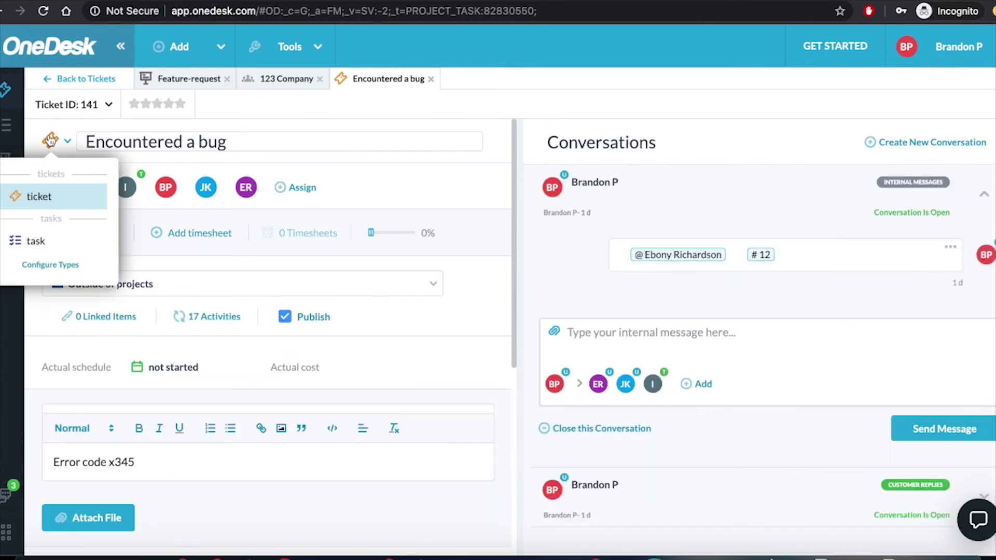
pyautogui.click(39, 241)
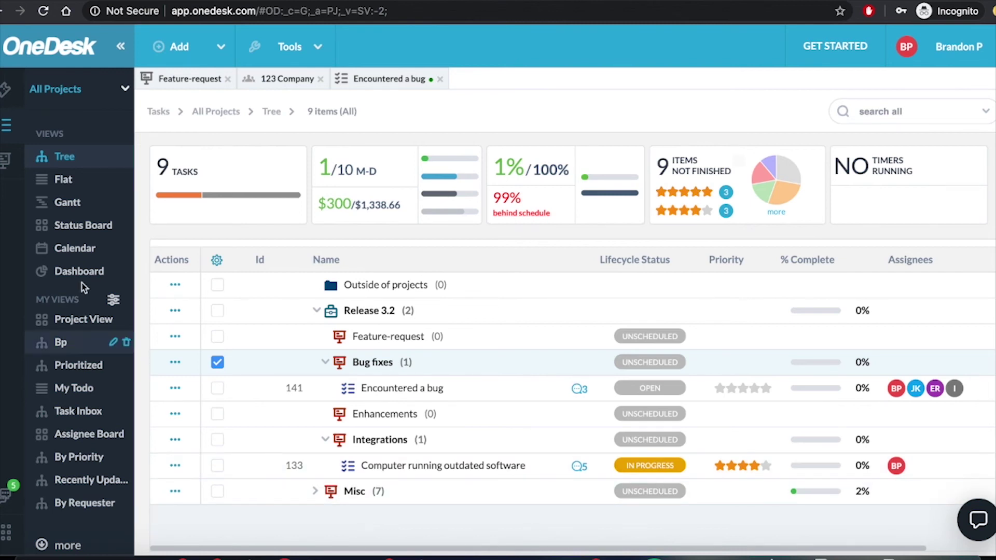
# Step: Examine the tasks in the Status Board, Gantt and Dashboard views
pyautogui.click(78, 224)
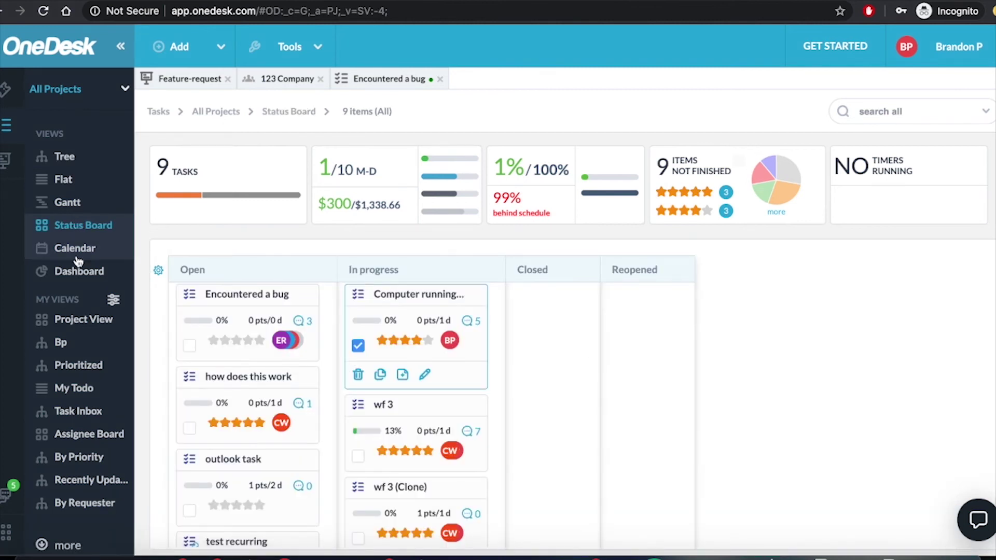
pyautogui.click(79, 202)
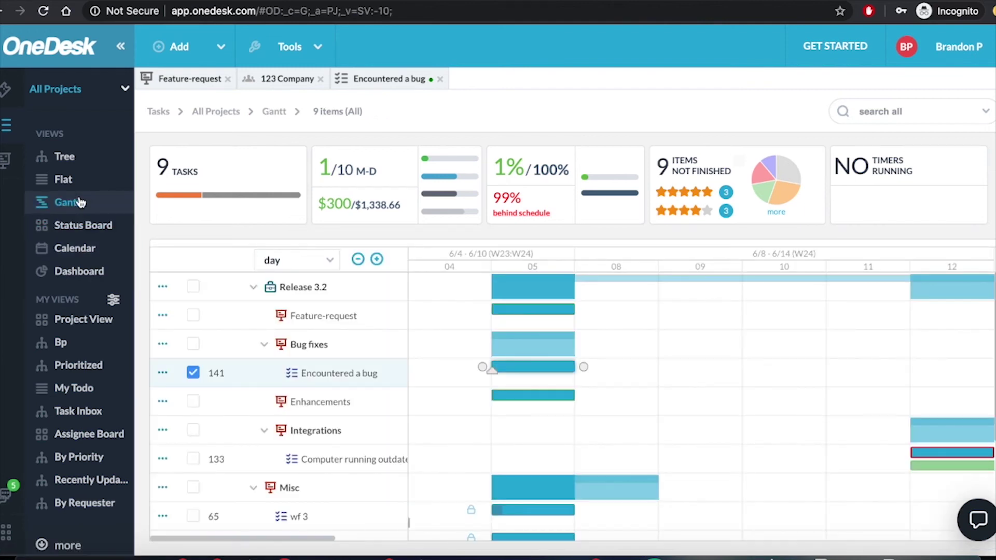
pyautogui.click(68, 274)
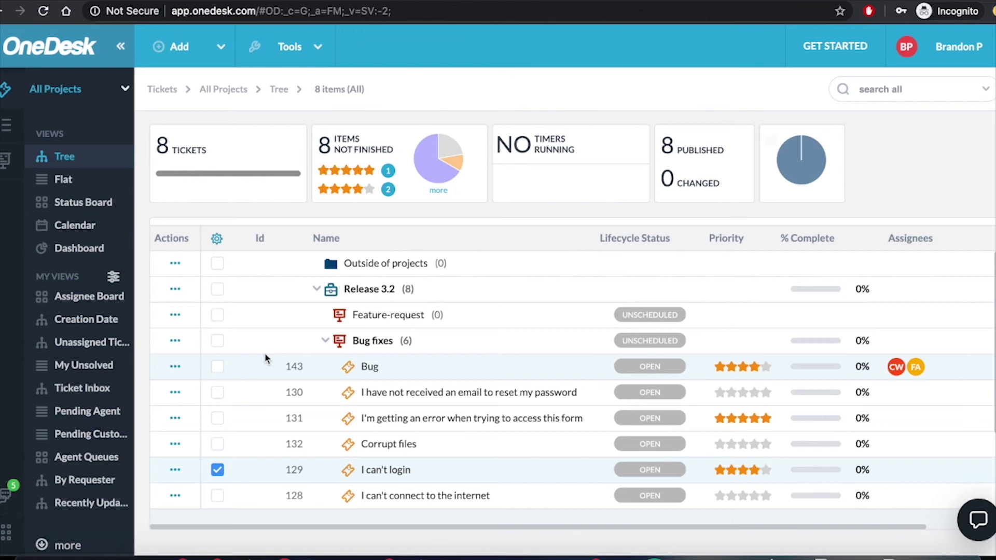
# Step: Create a new tickets view with a filter for a creation date "more recent than" a chosen period
pyautogui.click(114, 278)
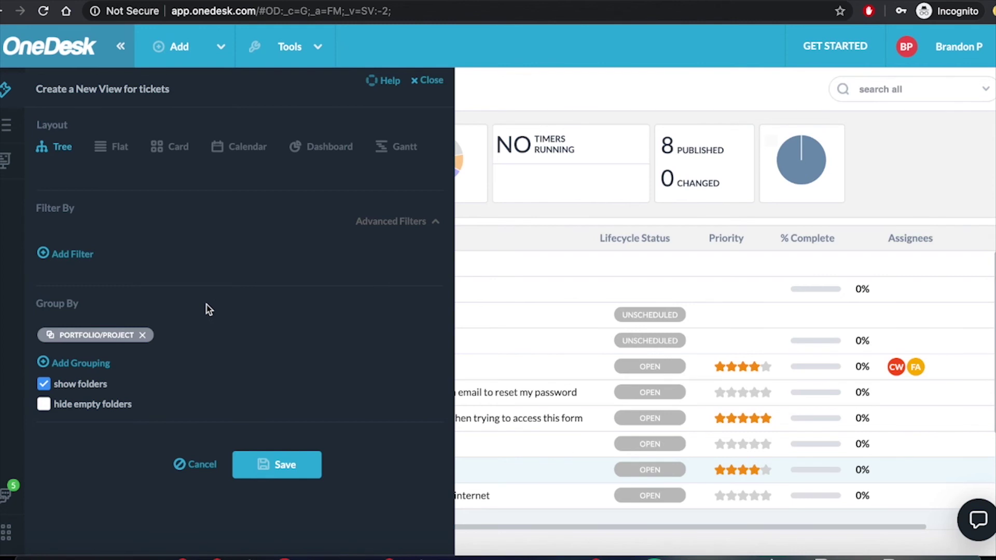
pyautogui.click(50, 254)
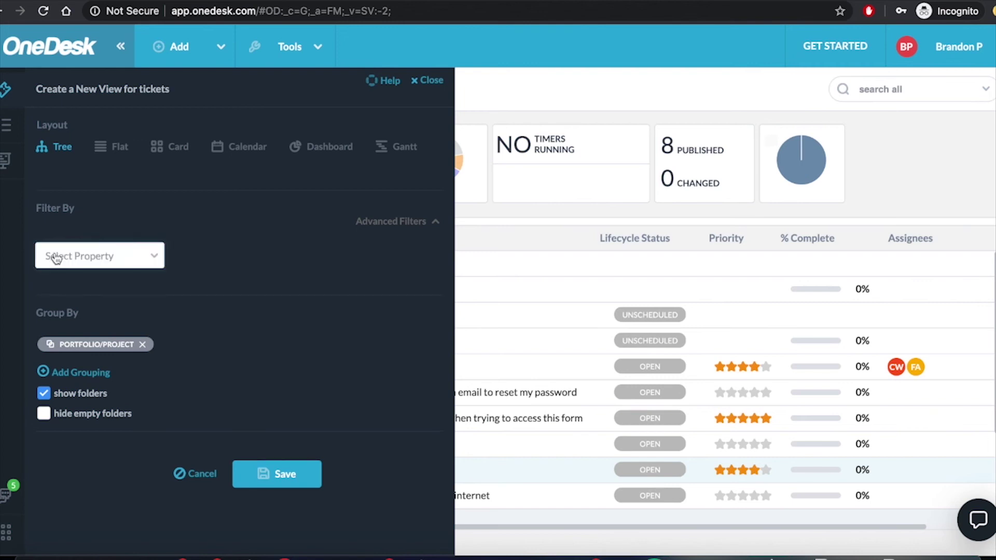
pyautogui.click(98, 266)
pyautogui.scroll(-5, 126, 351)
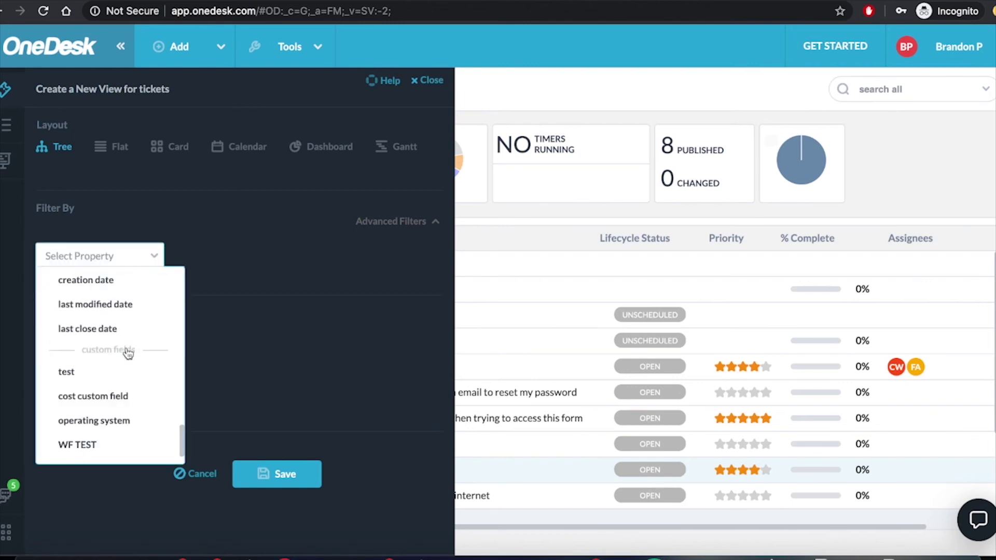
pyautogui.scroll(2, 110, 330)
pyautogui.click(96, 326)
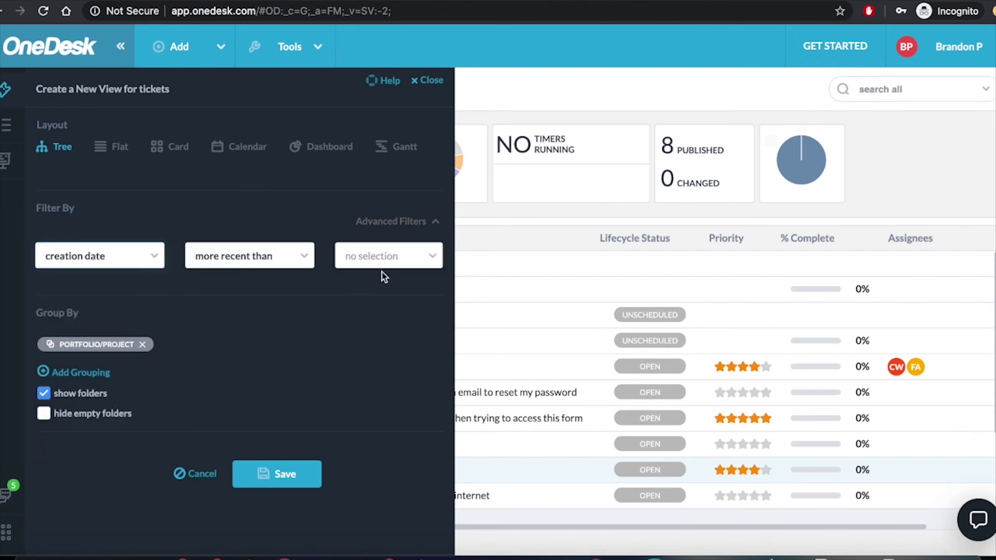
pyautogui.click(382, 270)
pyautogui.click(381, 336)
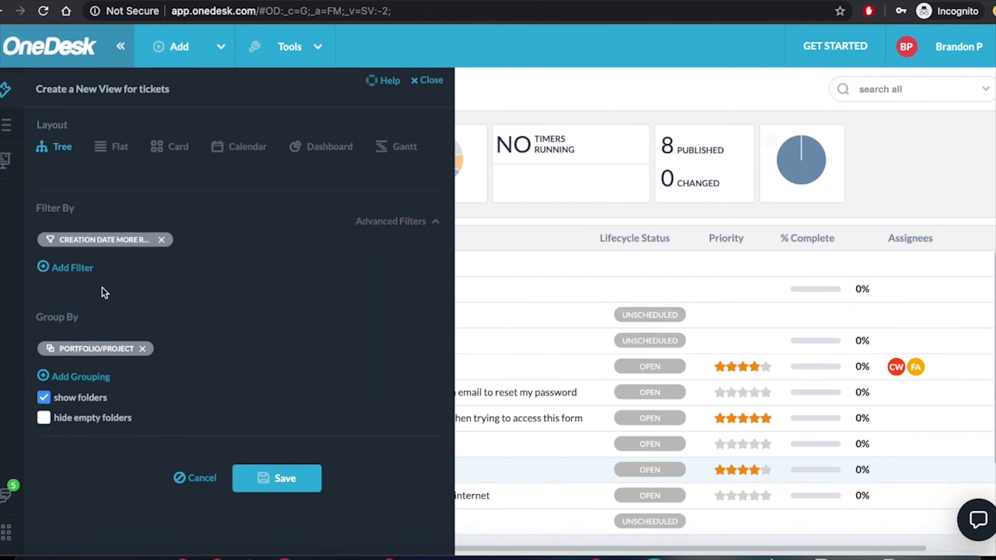
# Step: Add a priority "is more than" filter to the tickets view and open the save options of the unsaved view
pyautogui.click(78, 270)
pyautogui.scroll(5, 96, 378)
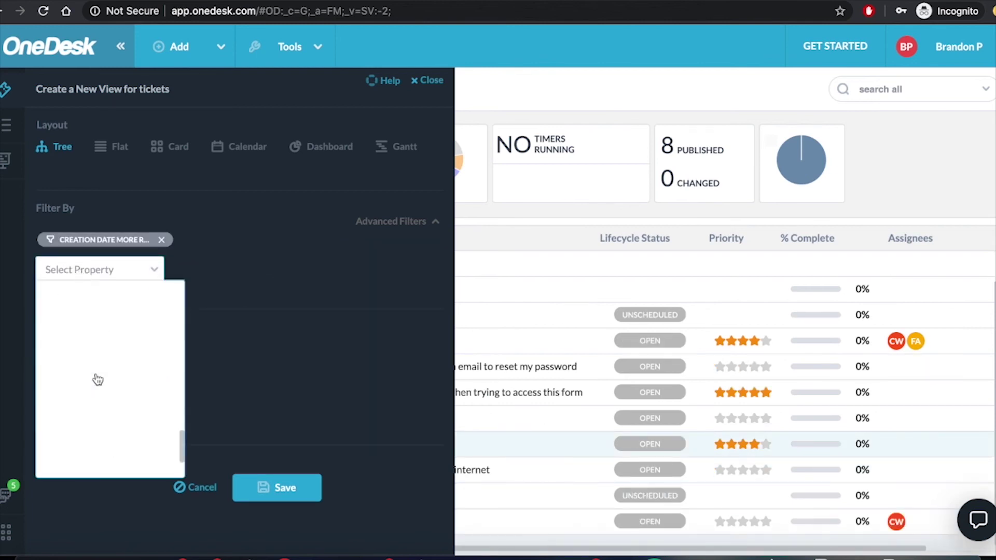
pyautogui.click(83, 323)
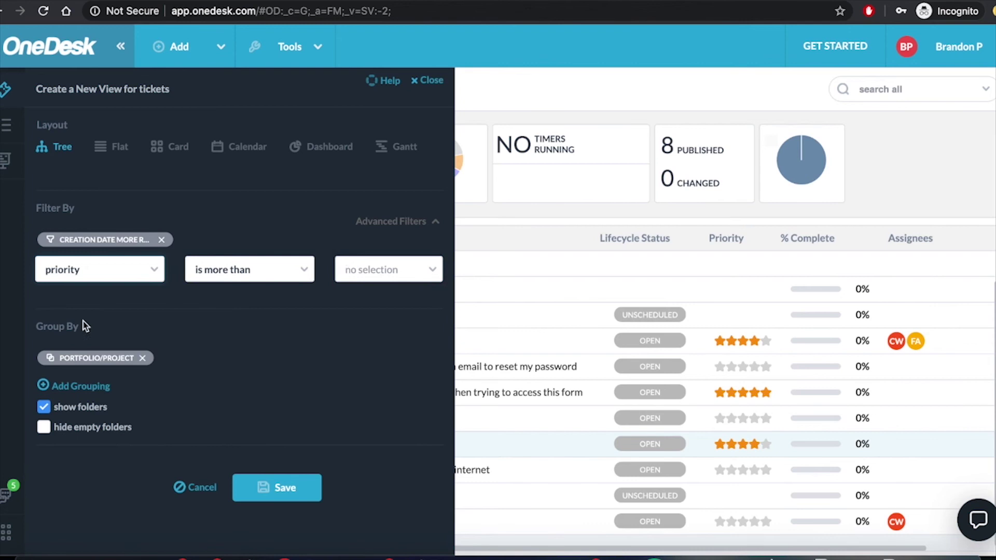
pyautogui.click(353, 270)
pyautogui.click(372, 348)
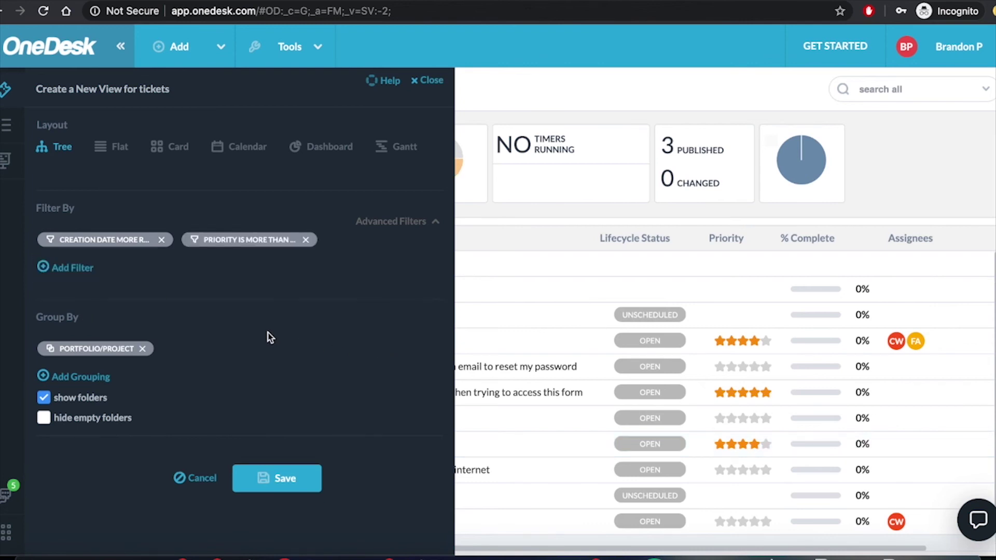
pyautogui.click(434, 82)
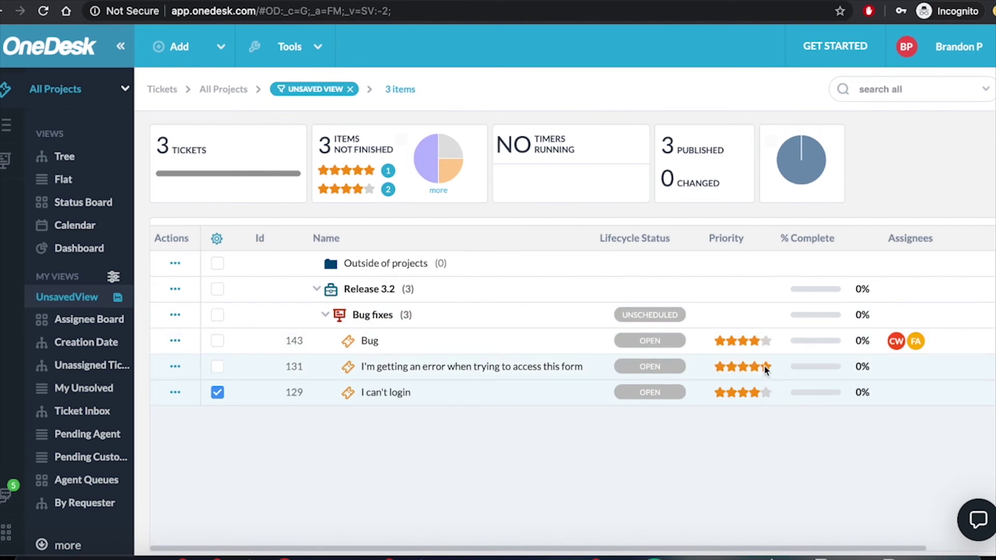
pyautogui.click(119, 298)
pyautogui.click(453, 254)
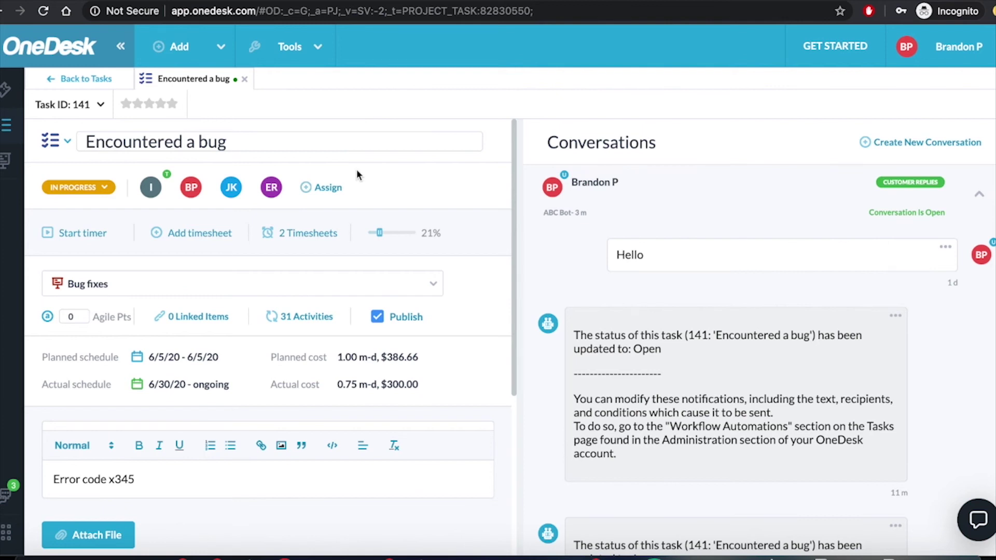
# Step: Start a timesheet for the "Encountered a bug" task with 3 hours of work performed and task status In progress
pyautogui.click(191, 243)
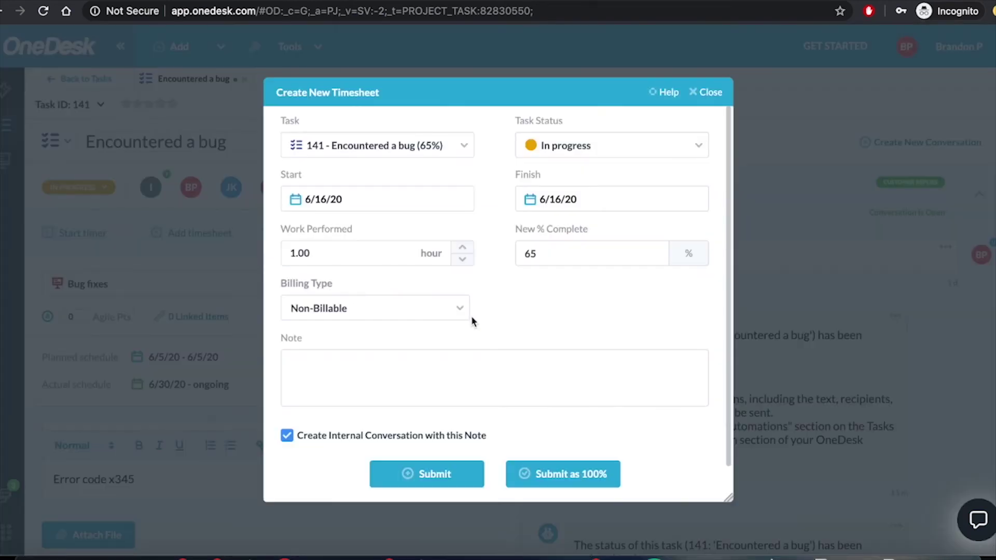
pyautogui.click(463, 249)
pyautogui.click(463, 248)
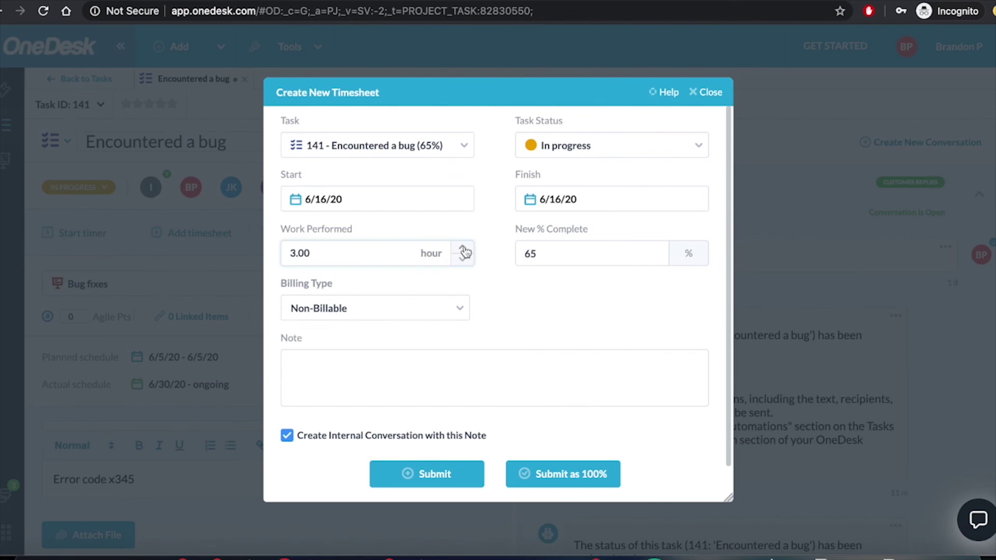
pyautogui.click(604, 147)
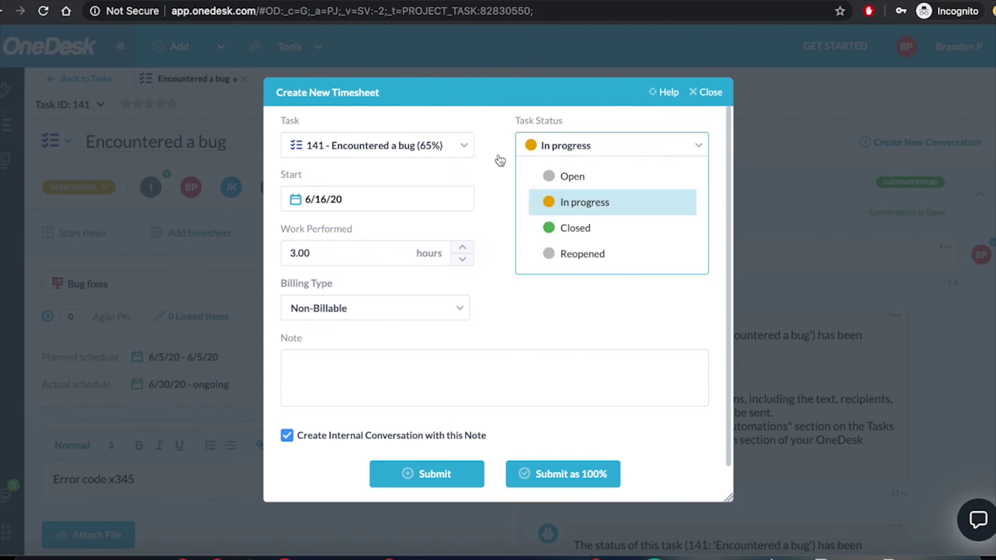
pyautogui.click(534, 204)
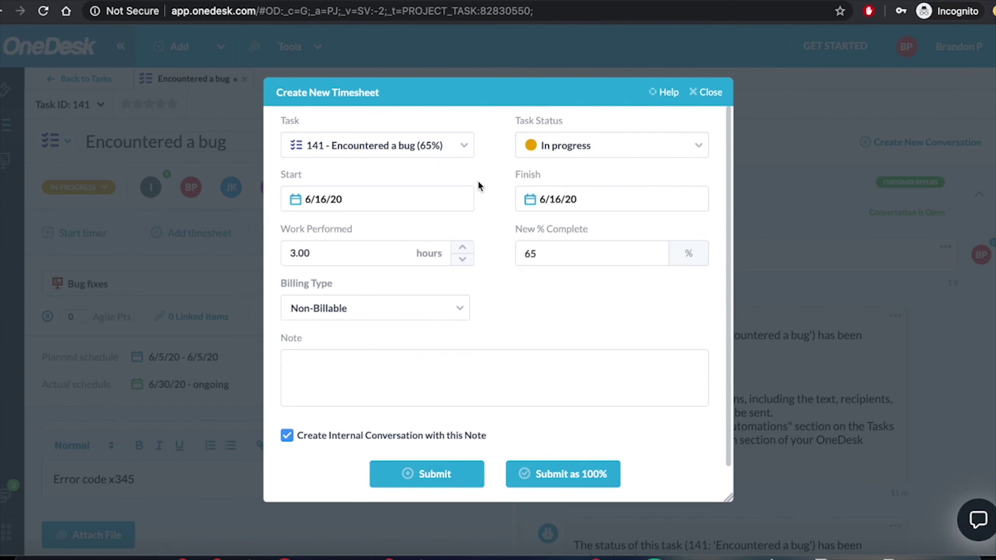
# Step: Keep the timesheet's billing type Non-Billable, set its new percent complete to 70 and submit it
pyautogui.click(394, 313)
pyautogui.click(567, 253)
pyautogui.moveTo(540, 254); pyautogui.dragTo(512, 253)
pyautogui.write('70')
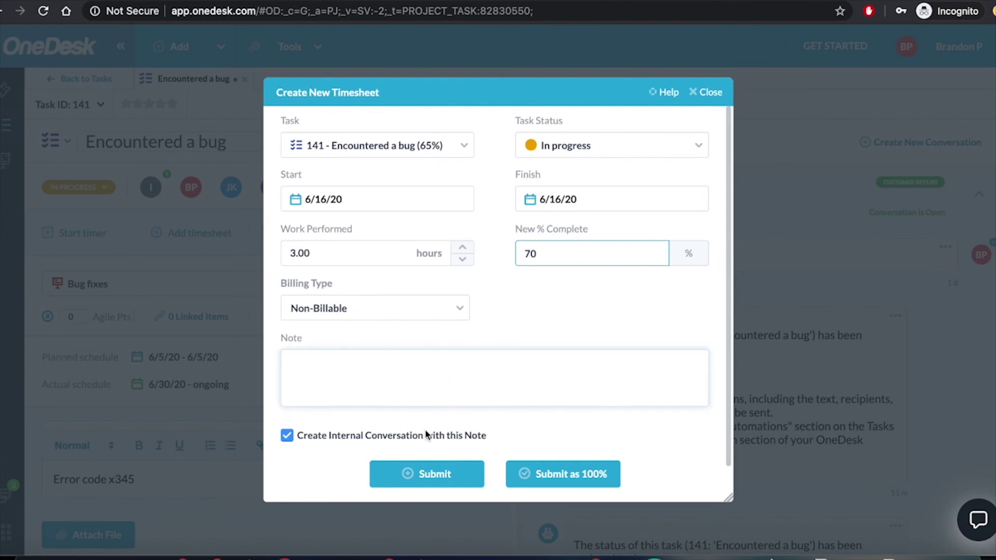
pyautogui.click(414, 473)
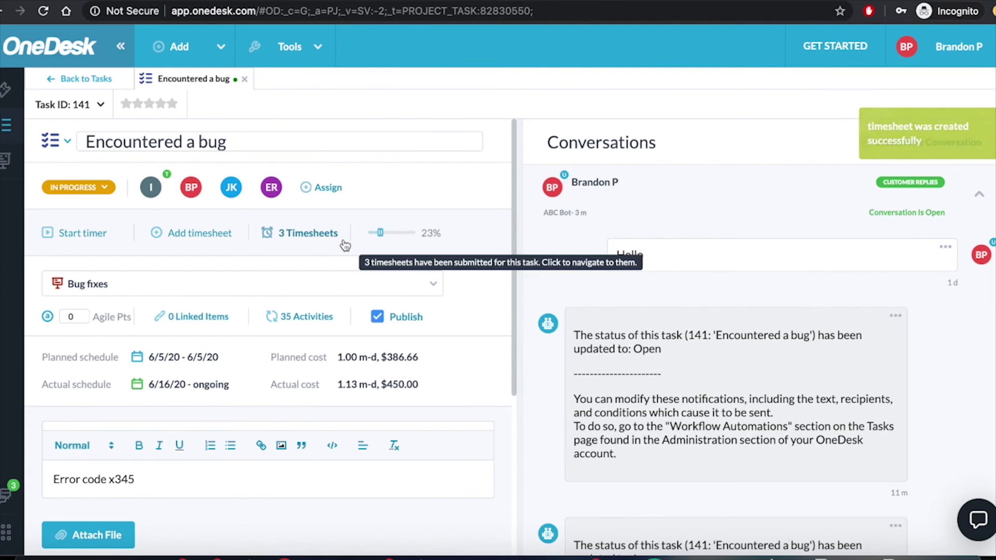
# Step: Open the timesheets of the "Encountered a bug" task and examine the column choices and CSV export option
pyautogui.click(307, 234)
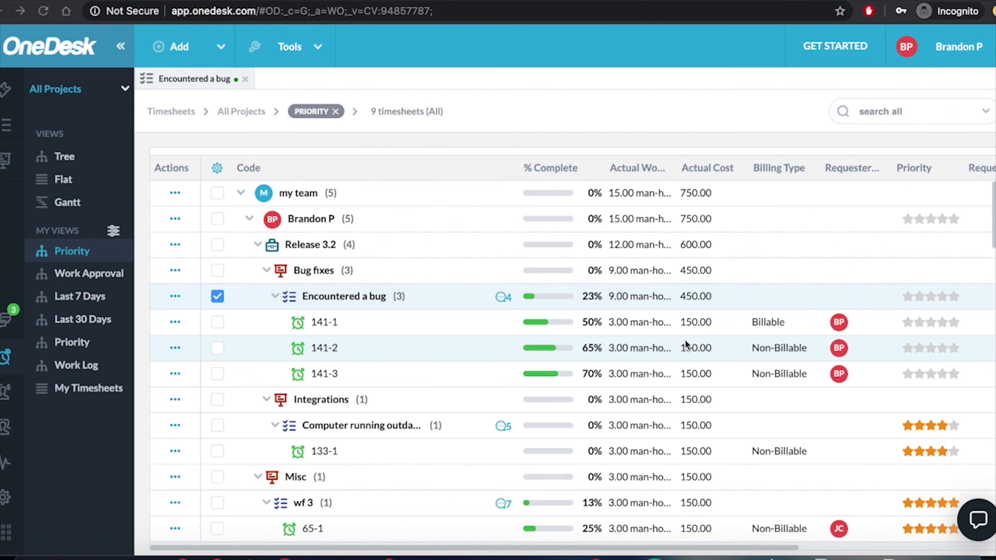
pyautogui.click(217, 169)
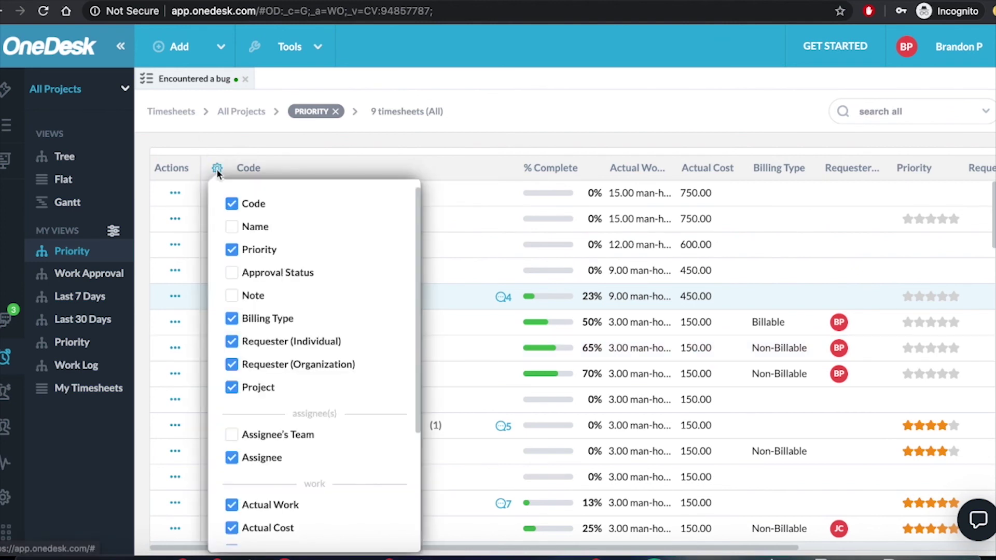
pyautogui.click(206, 142)
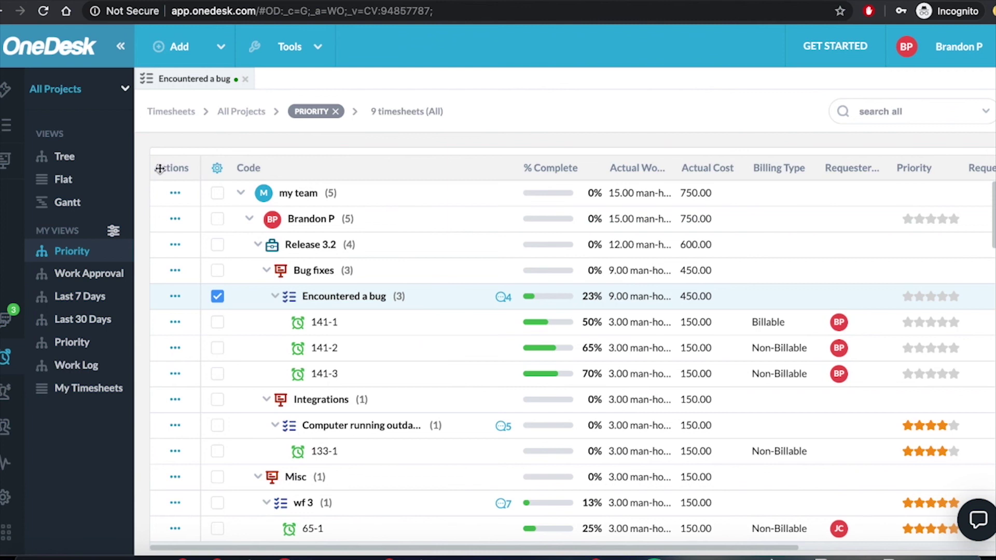
pyautogui.click(304, 64)
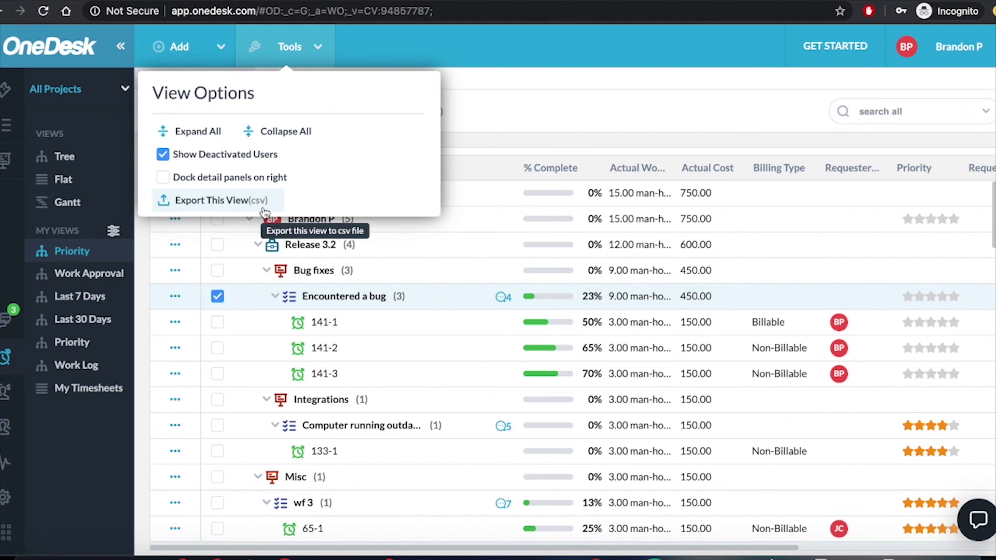
pyautogui.click(503, 123)
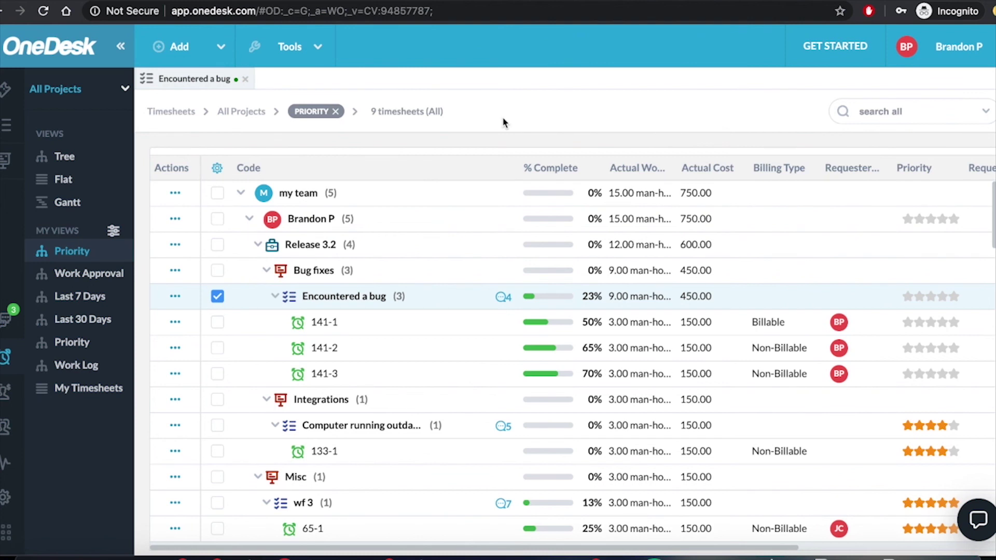
# Step: Start a new report to examine the available report templates and custom layouts
pyautogui.click(222, 46)
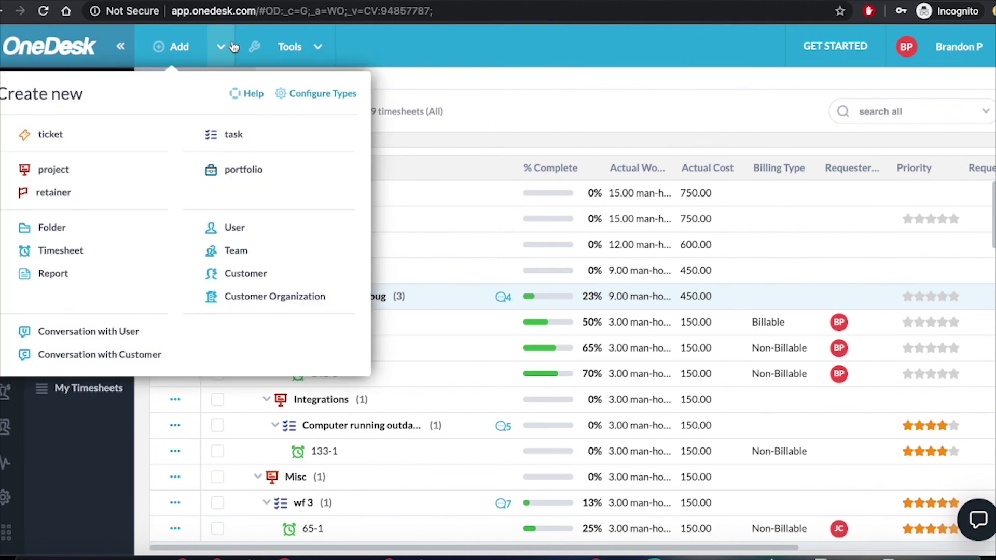
pyautogui.click(53, 273)
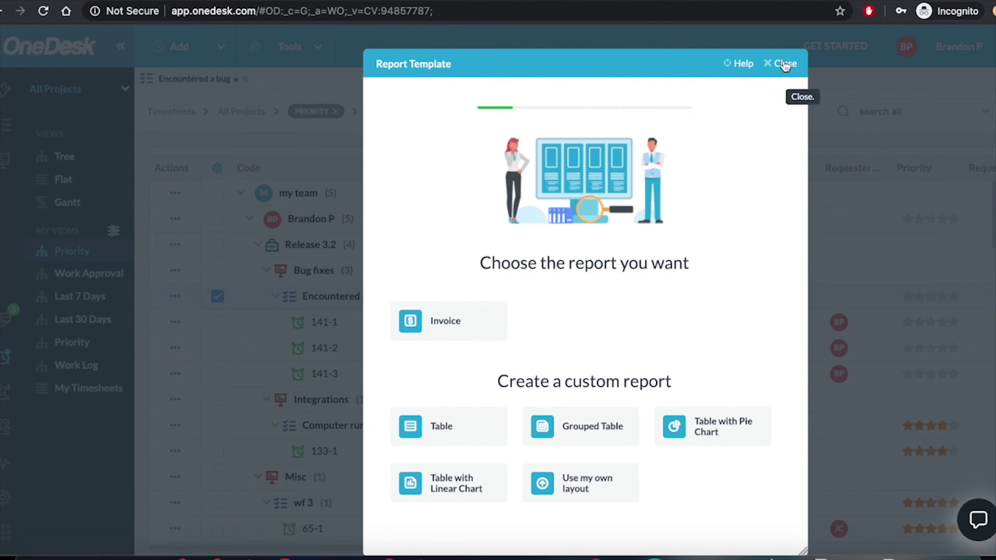
# Step: Close the report template chooser and examine the notification emails and automation messages in the administration's email settings
pyautogui.click(784, 64)
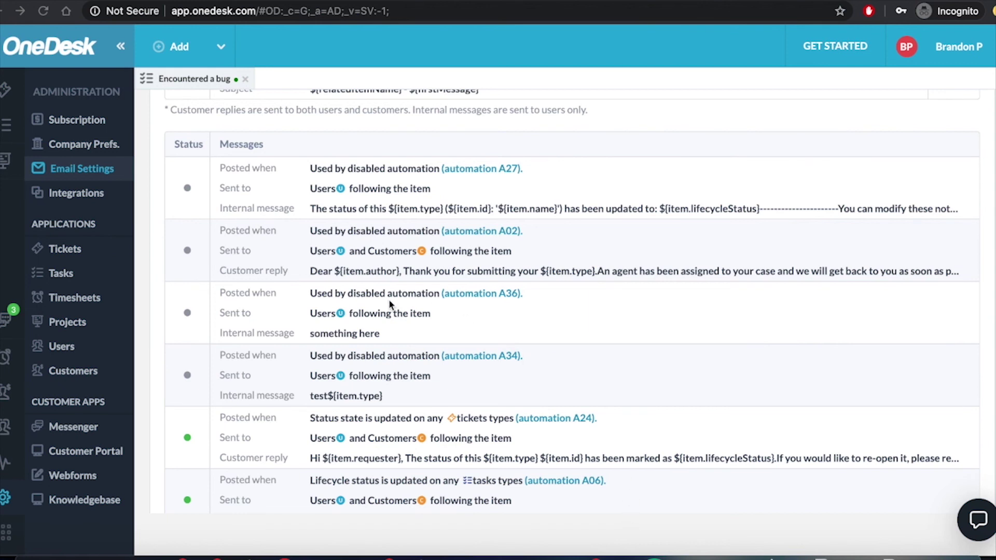
pyautogui.scroll(-1, 322, 316)
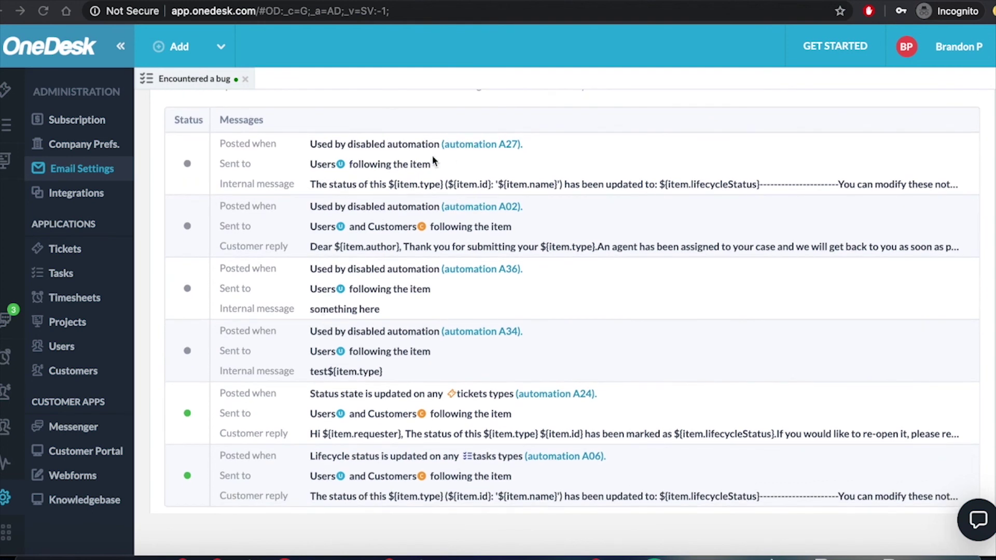
pyautogui.scroll(2, 408, 179)
pyautogui.scroll(5, 341, 183)
pyautogui.scroll(-3, 337, 391)
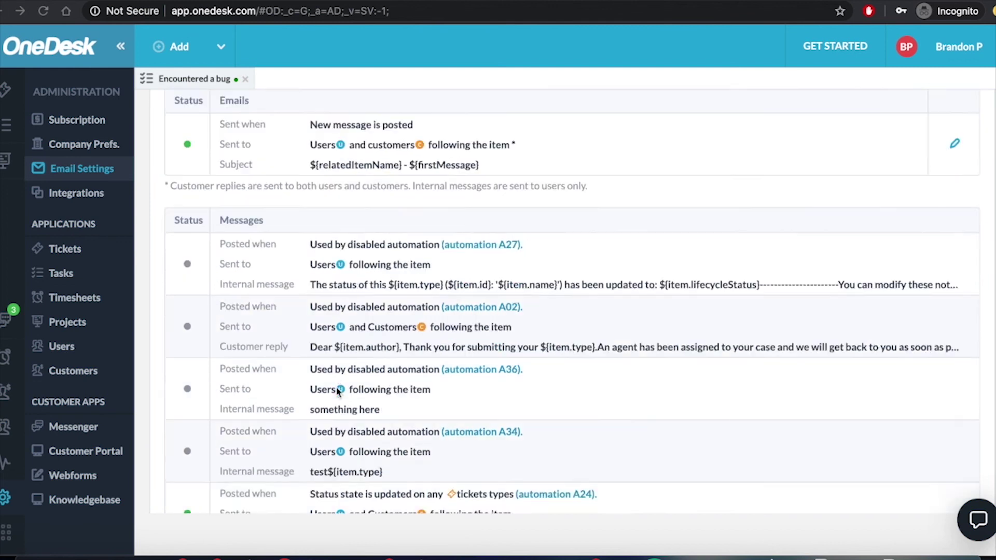
pyautogui.scroll(-10, 337, 392)
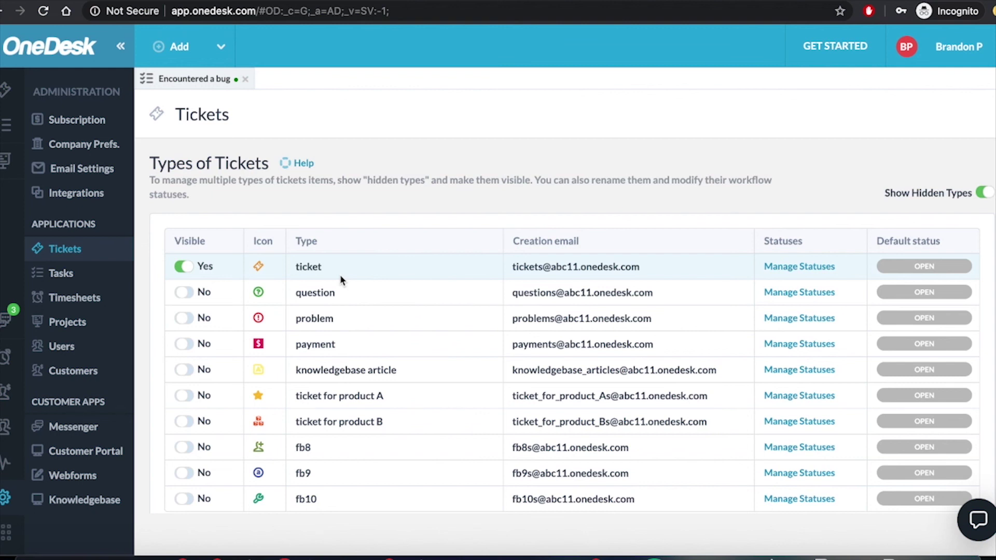
# Step: Open the Integrations settings and examine the application integrations, the Single Sign On options and the Zapier integrations
pyautogui.click(60, 199)
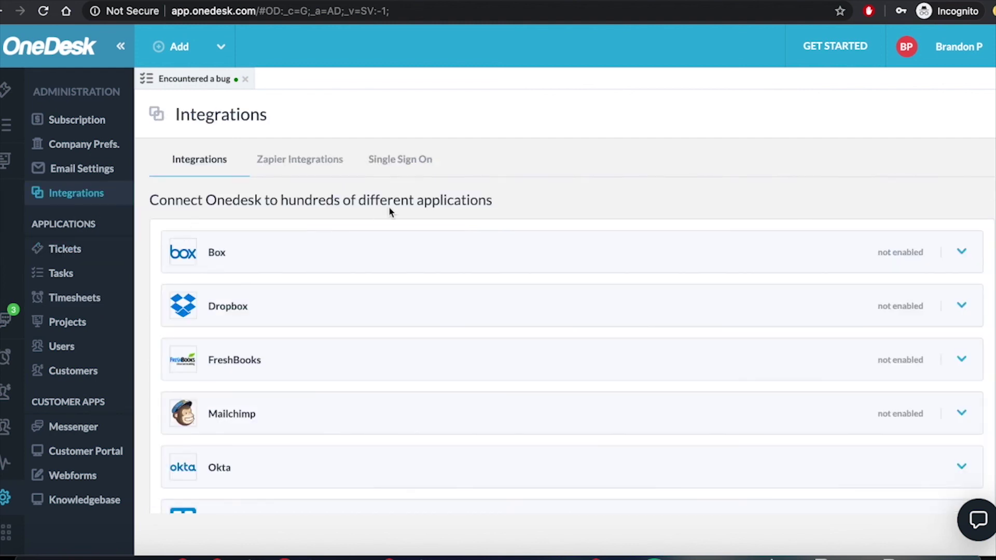
pyautogui.click(400, 167)
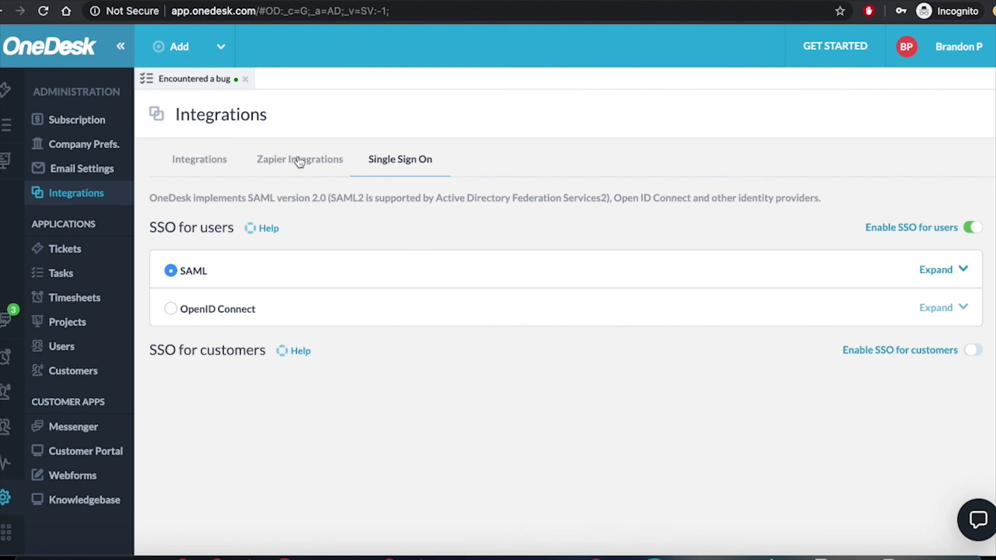
pyautogui.click(319, 161)
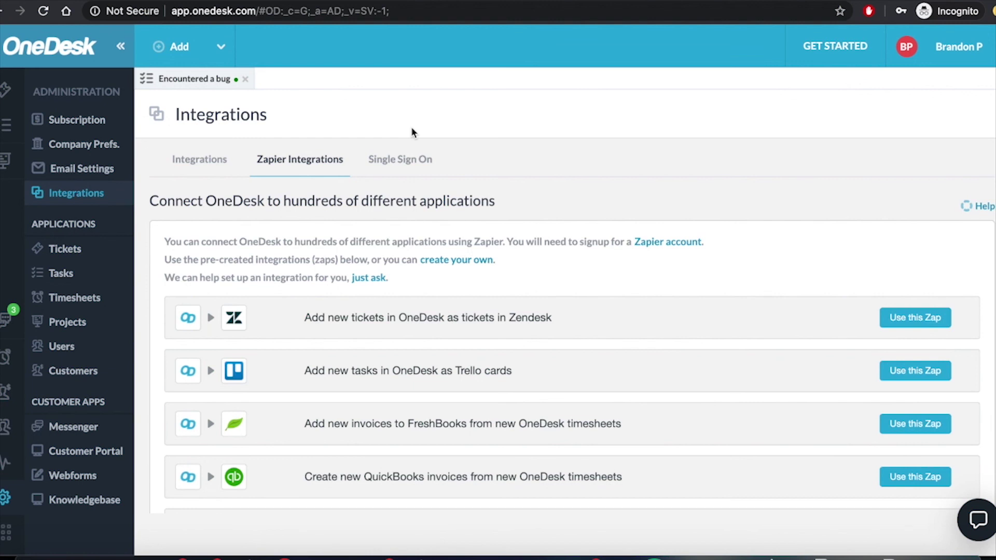
pyautogui.click(188, 158)
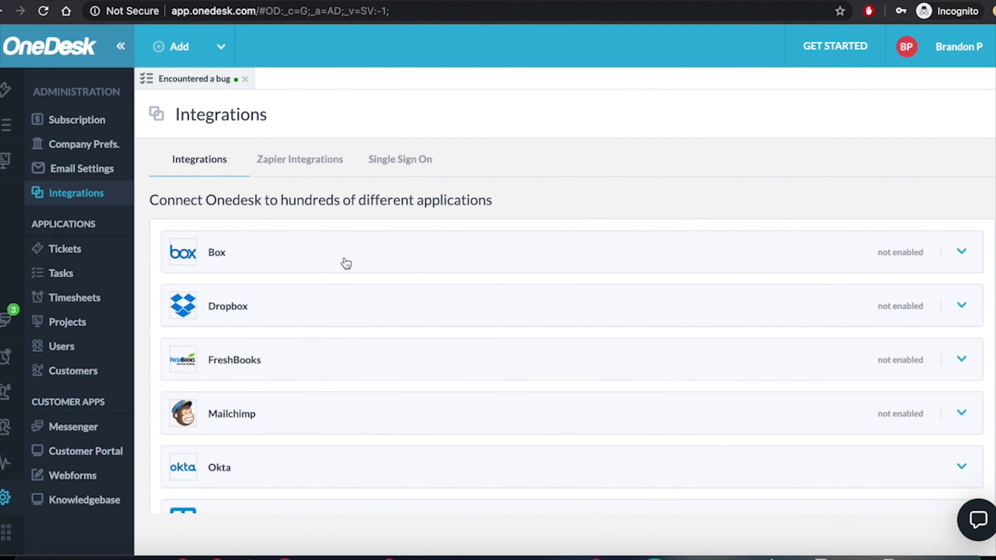
pyautogui.click(292, 175)
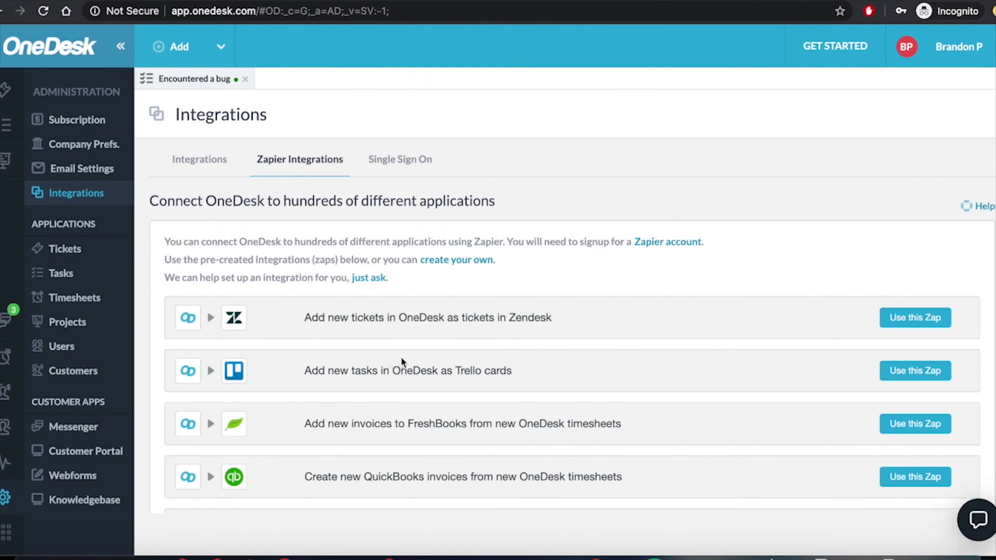